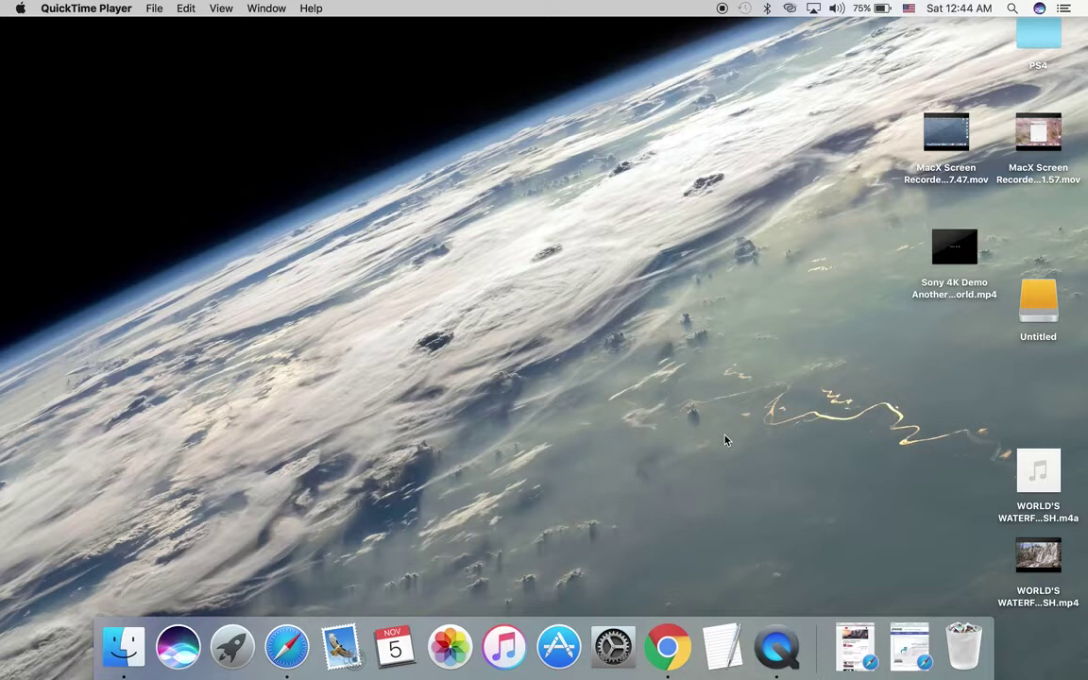
Open the Untitled drive in a new Finder window and confirm Get Info shows Windows NT Filesystem.
{"action": "left_click", "coordinate": [122, 647]}
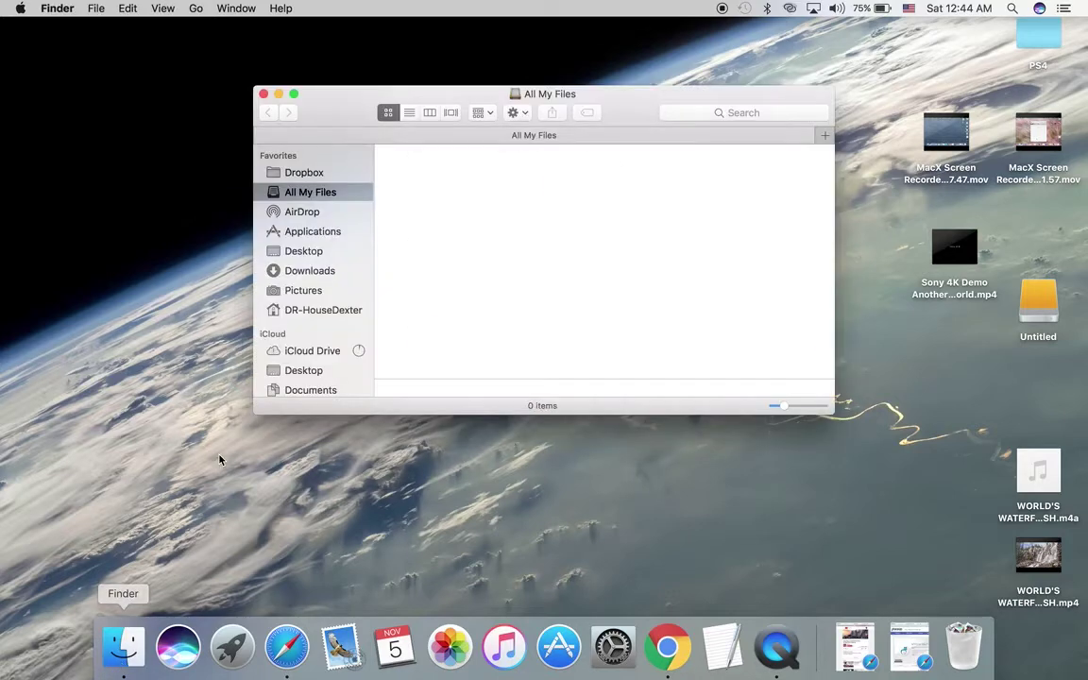
{"action": "scroll", "coordinate": [260, 368], "scroll_direction": "down", "scroll_amount": 5}
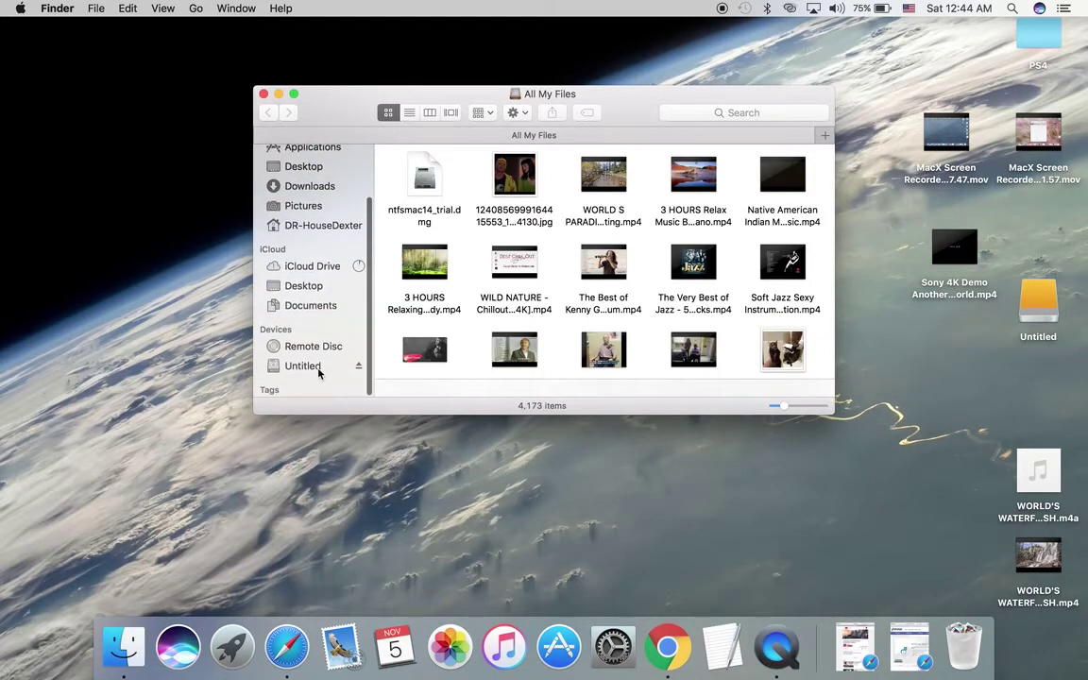
{"action": "left_click", "coordinate": [303, 366]}
{"action": "right_click", "coordinate": [302, 365]}
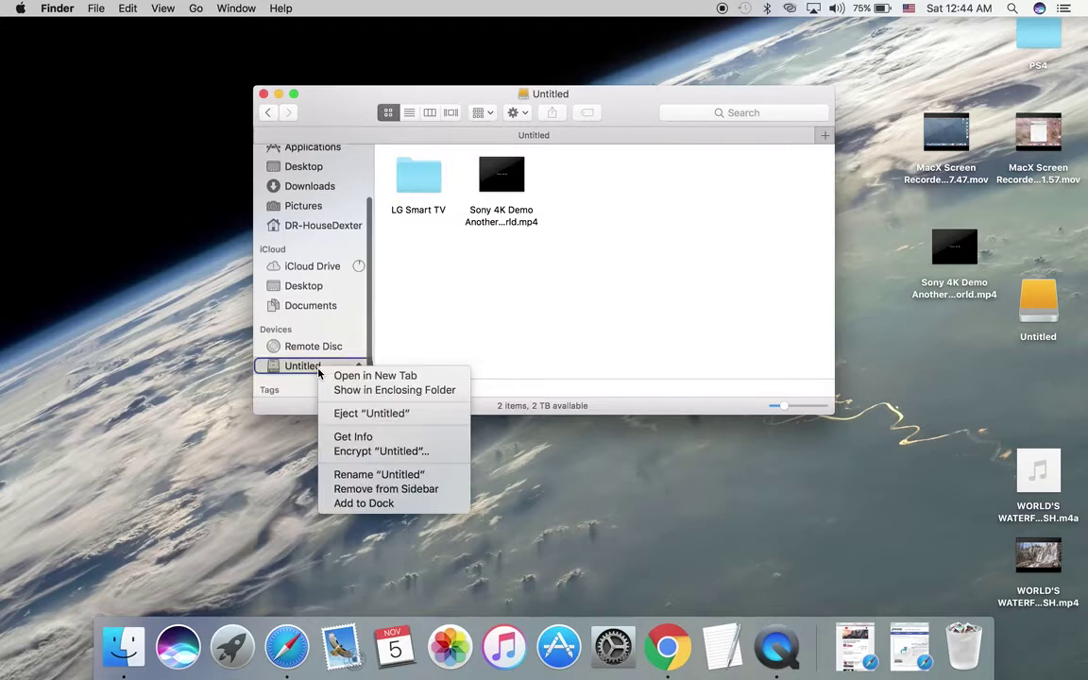
{"action": "left_click", "coordinate": [352, 437]}
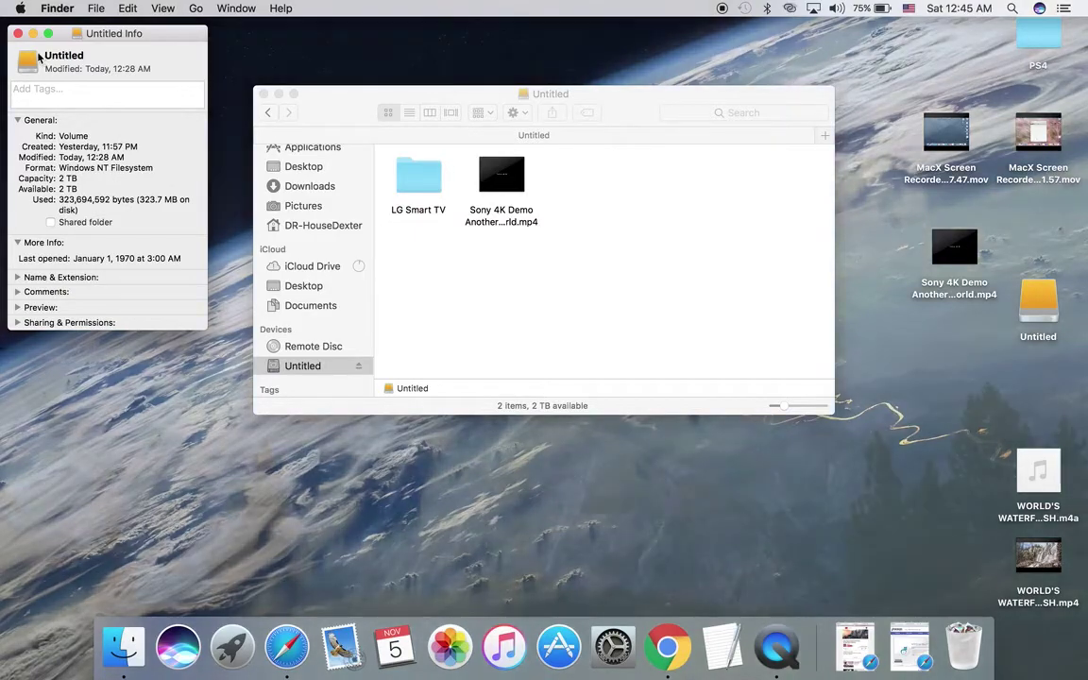
{"action": "left_click", "coordinate": [18, 34]}
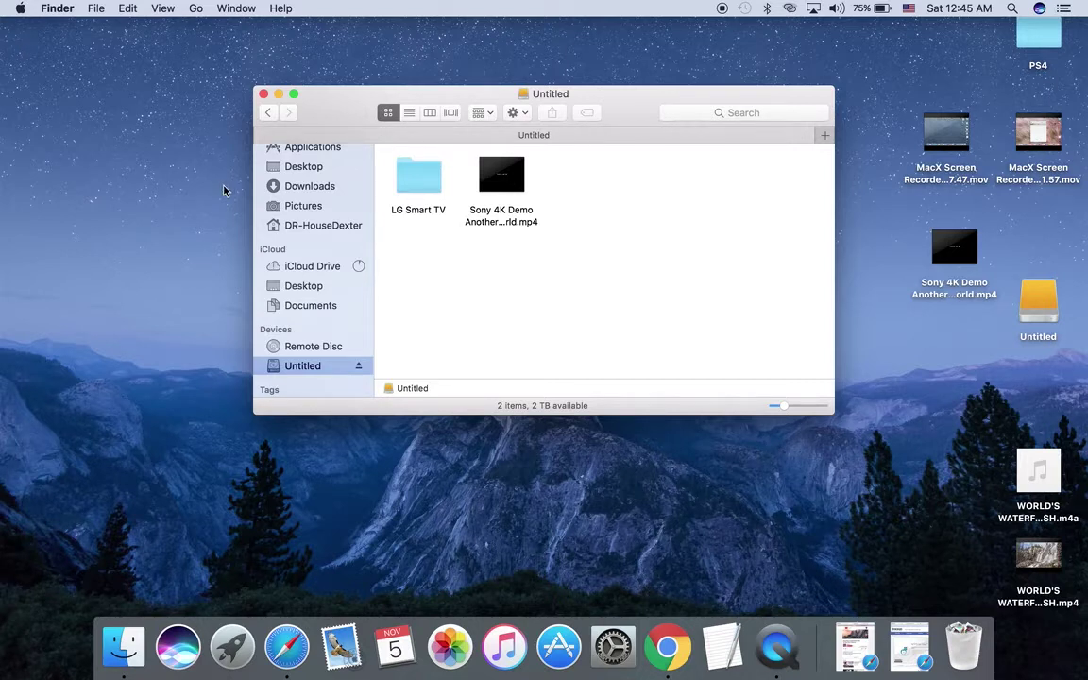
Move the MacX screen recording file further left on the desktop.
{"action": "scroll", "coordinate": [288, 216], "scroll_direction": "up", "scroll_amount": 3}
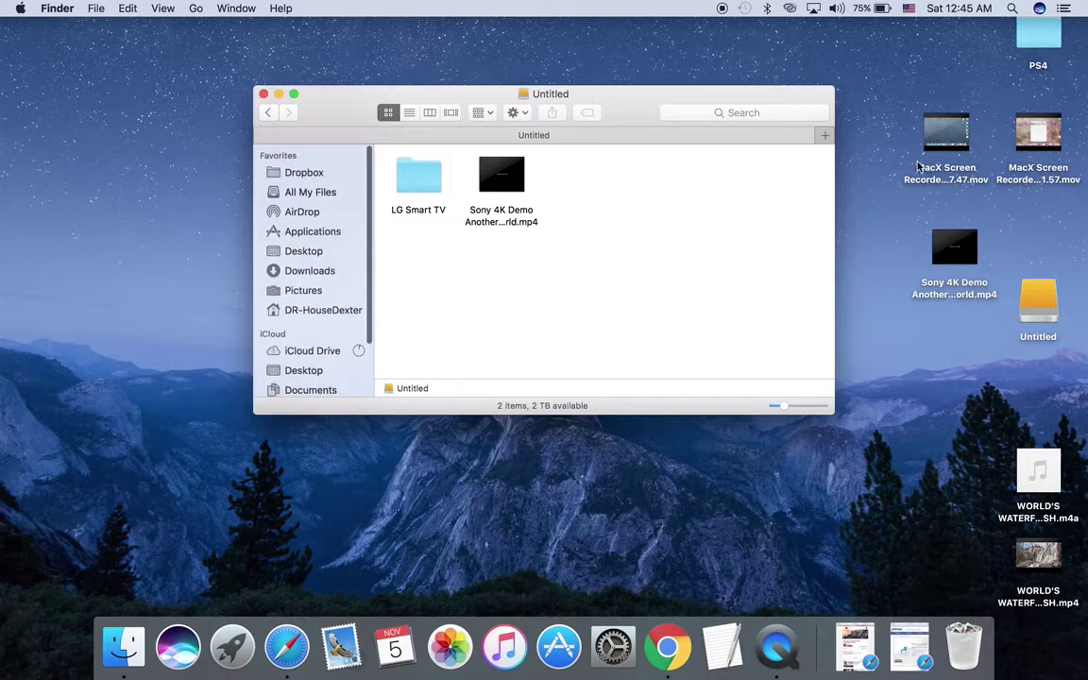
{"action": "mouse_move", "coordinate": [944, 137]}
{"action": "left_mouse_down"}
{"action": "mouse_move", "coordinate": [850, 140]}
{"action": "mouse_move", "coordinate": [645, 283]}
{"action": "mouse_move", "coordinate": [937, 140]}
{"action": "left_mouse_up"}
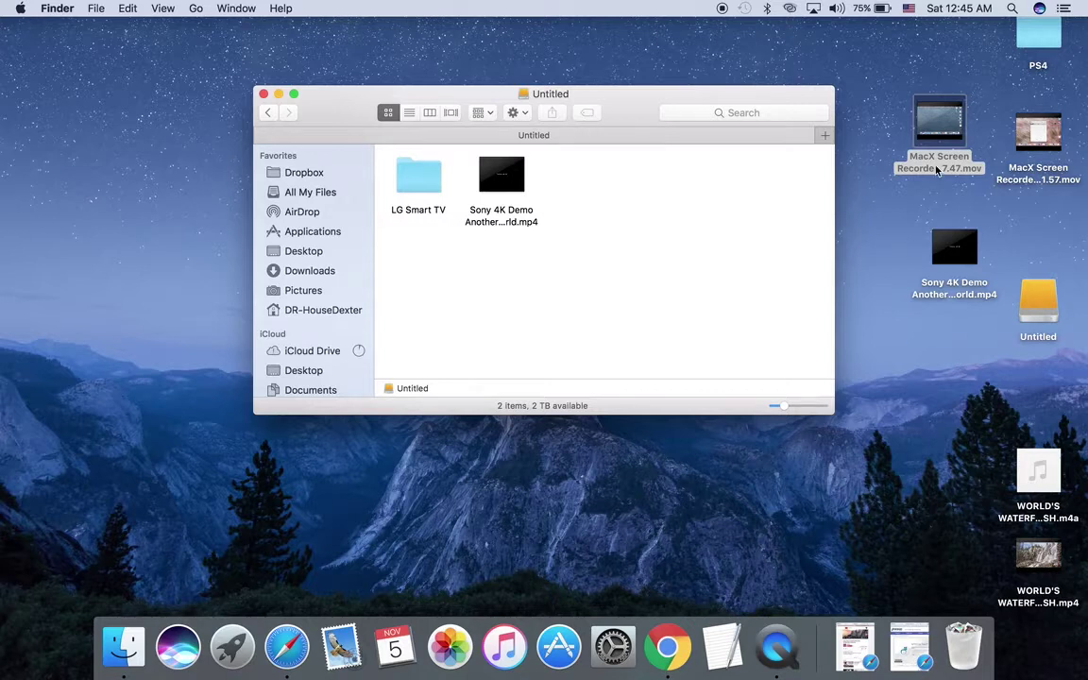
{"action": "left_click_drag", "start_coordinate": [938, 170], "coordinate": [902, 160]}
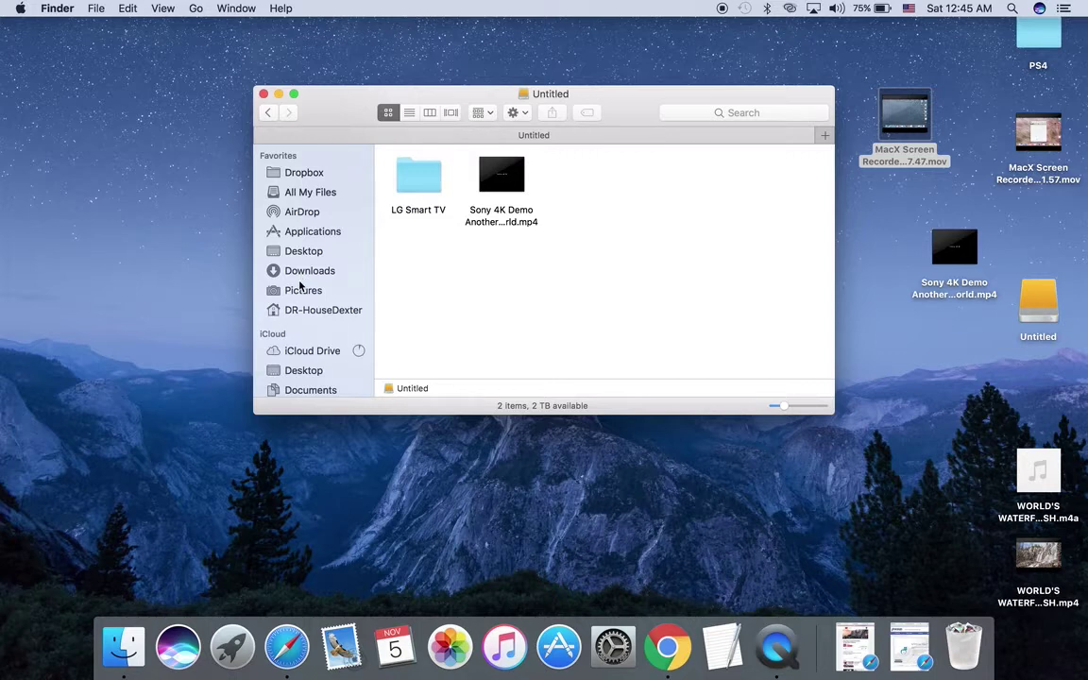
Open the 4K Video Downloader folder inside the home folder's Movies folder.
{"action": "left_click", "coordinate": [305, 312]}
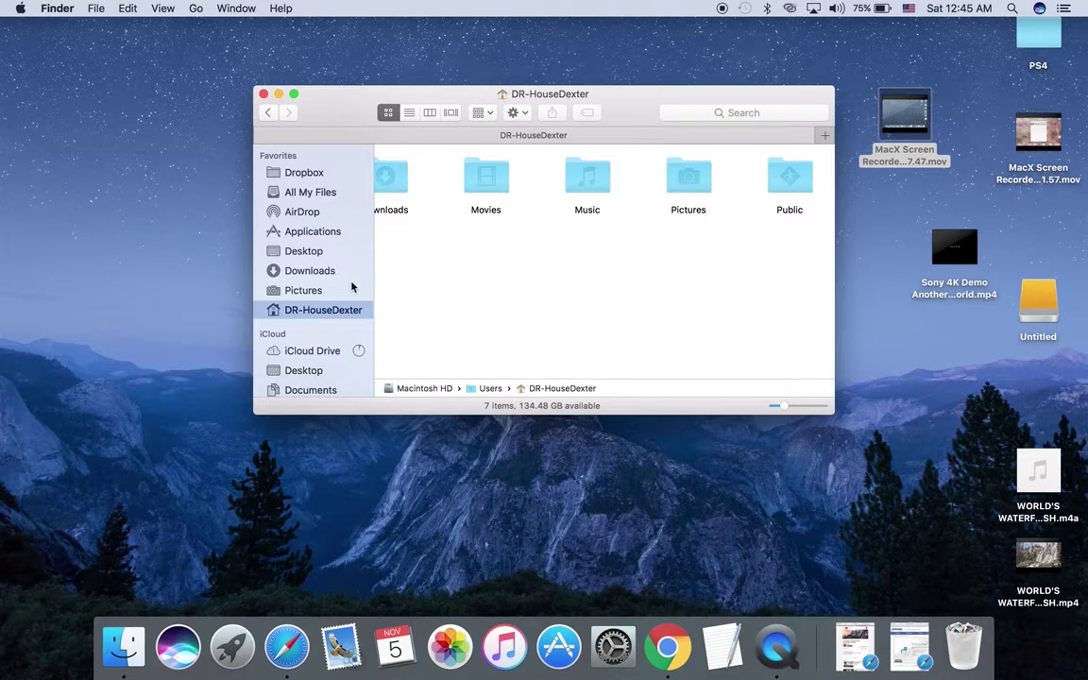
{"action": "double_click", "coordinate": [487, 170]}
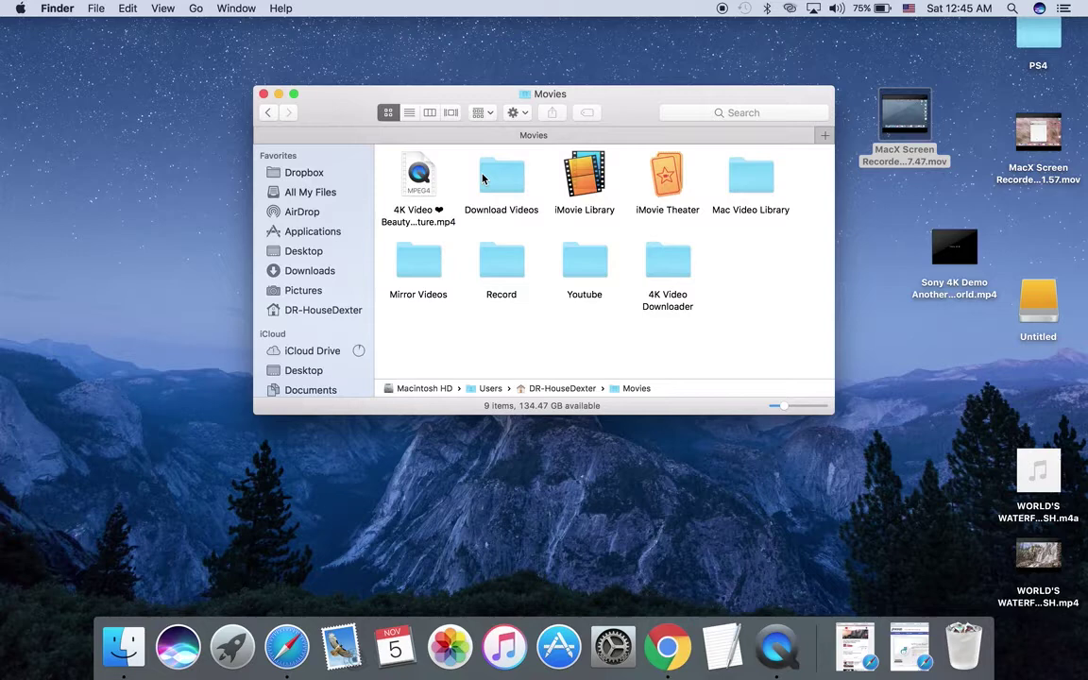
{"action": "double_click", "coordinate": [662, 262]}
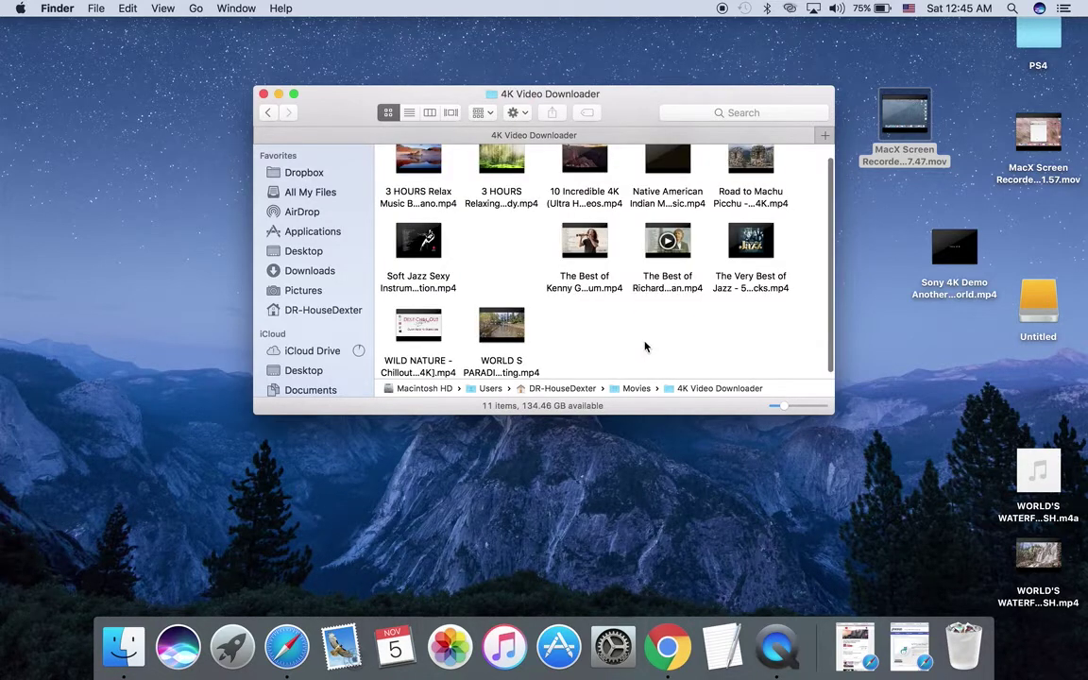
Show Get Info for the first video, the 519.7 MB 3 HOURS Relax Music .mp4.
{"action": "scroll", "coordinate": [645, 347], "scroll_direction": "up", "scroll_amount": 1}
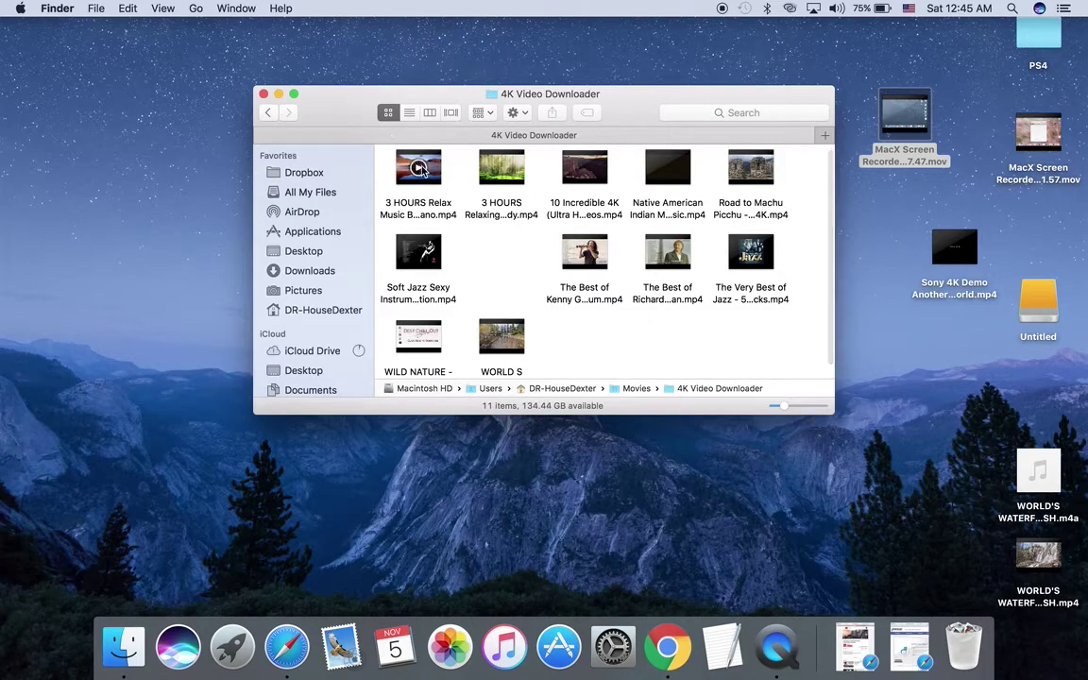
{"action": "mouse_move", "coordinate": [422, 168]}
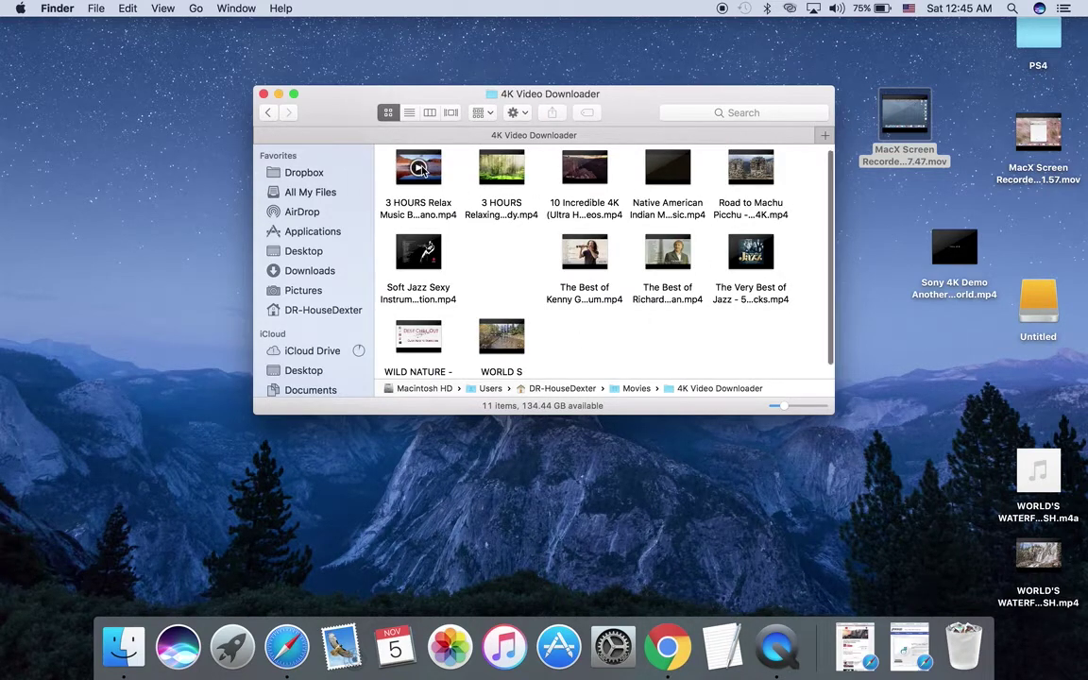
{"action": "right_click", "coordinate": [422, 168]}
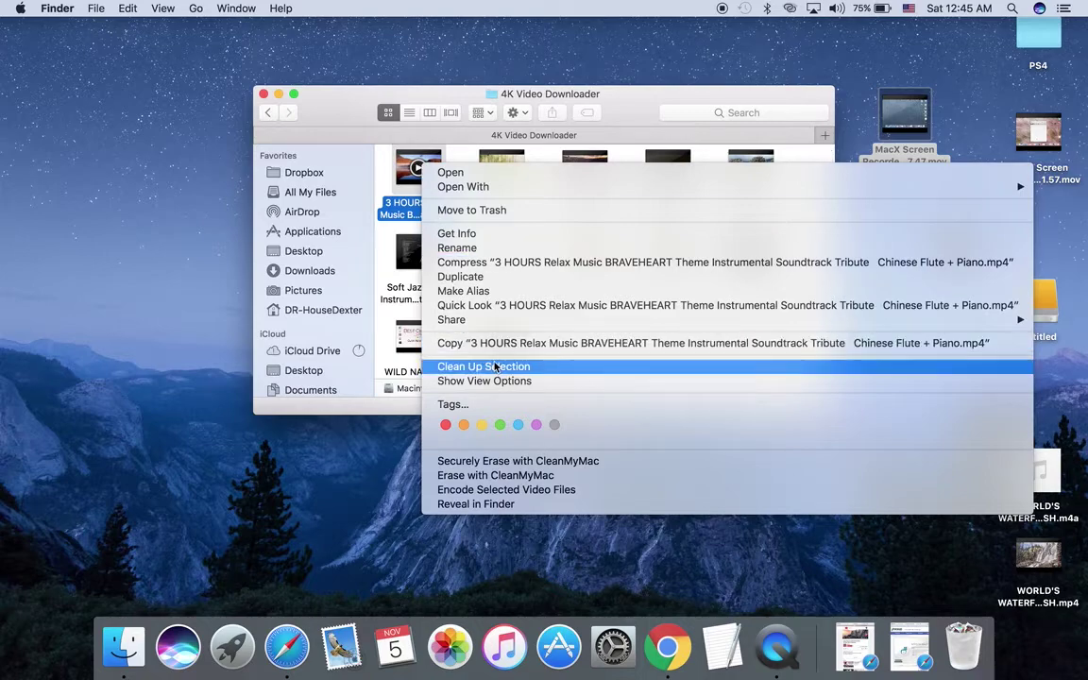
{"action": "left_click", "coordinate": [493, 233]}
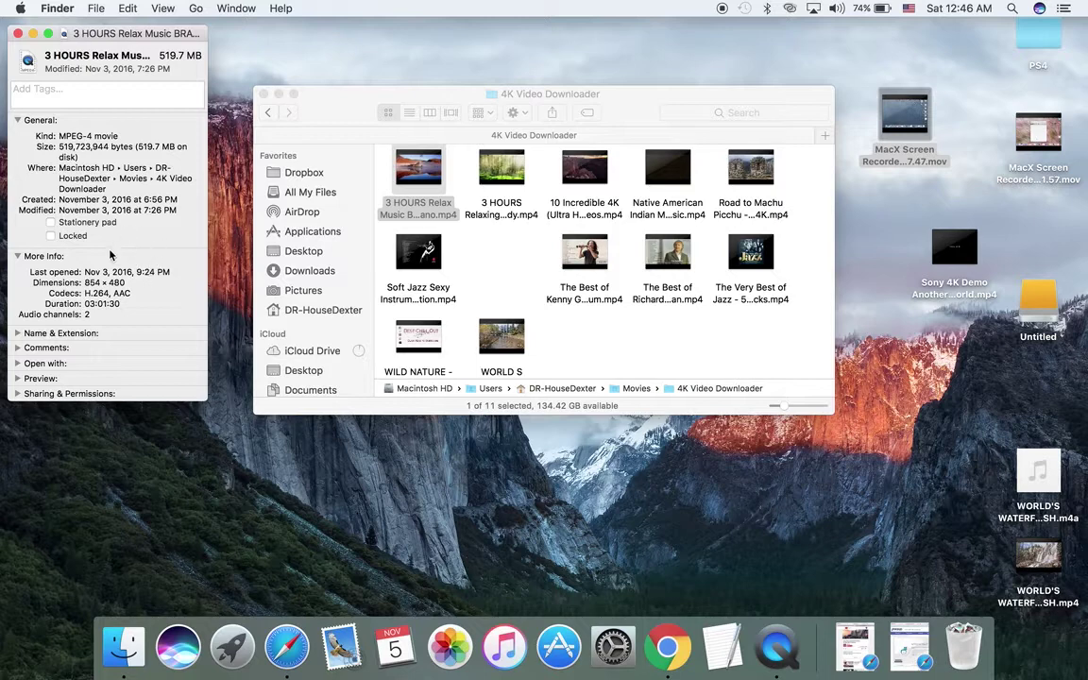
Close the video's info and copy the 4K Video Downloader folder from Movies.
{"action": "left_click", "coordinate": [18, 34]}
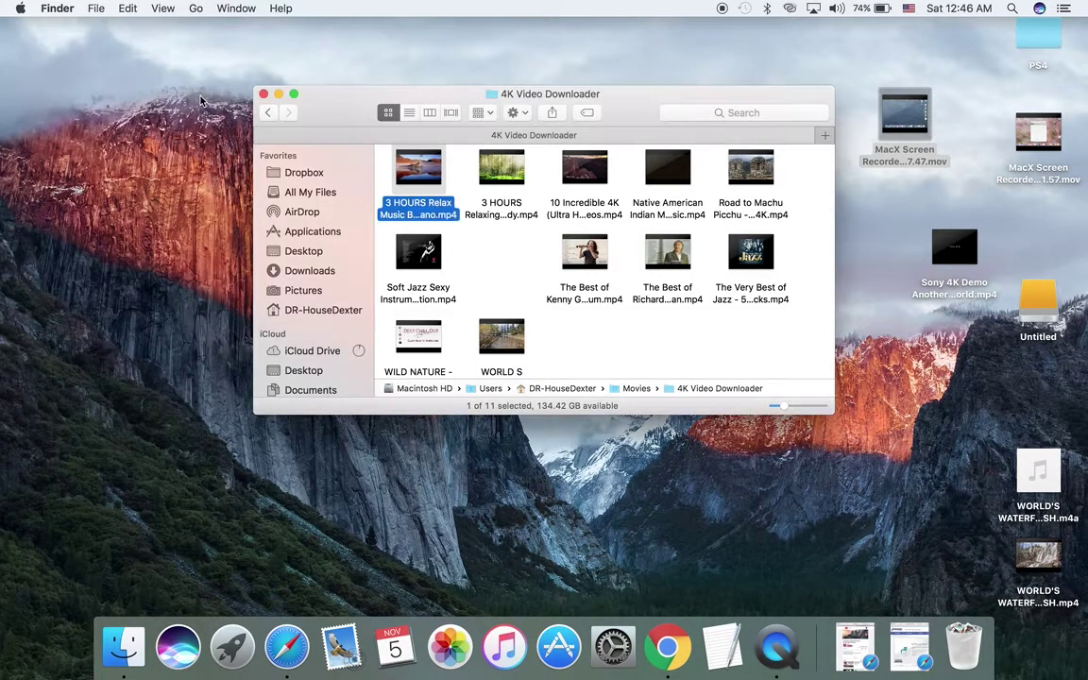
{"action": "left_click", "coordinate": [268, 112]}
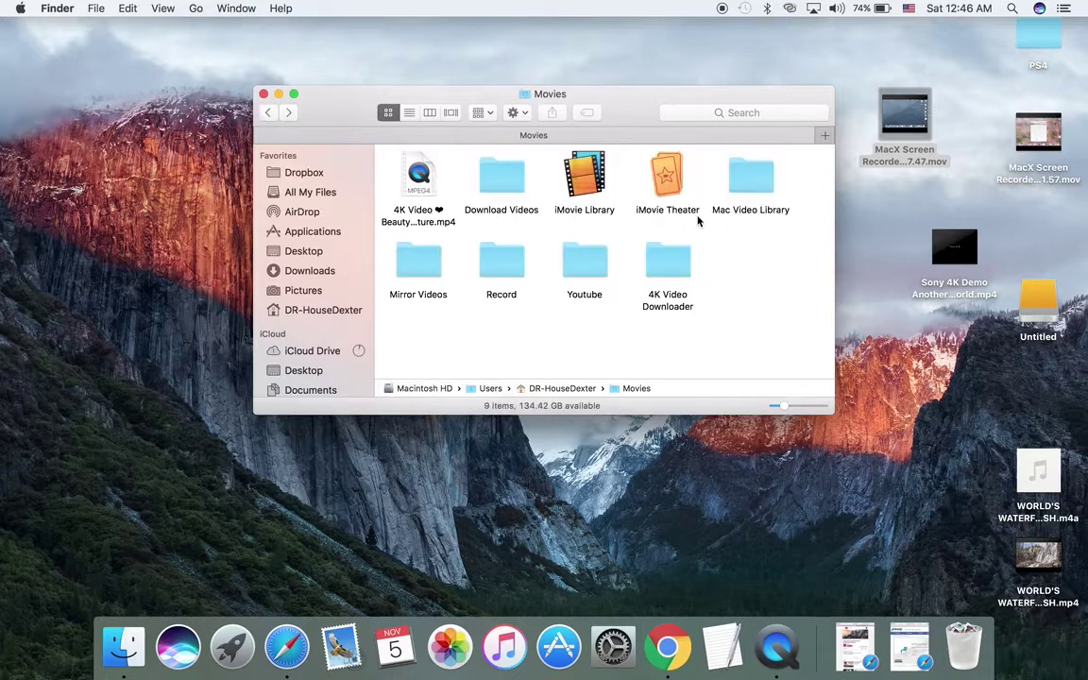
{"action": "right_click", "coordinate": [667, 265]}
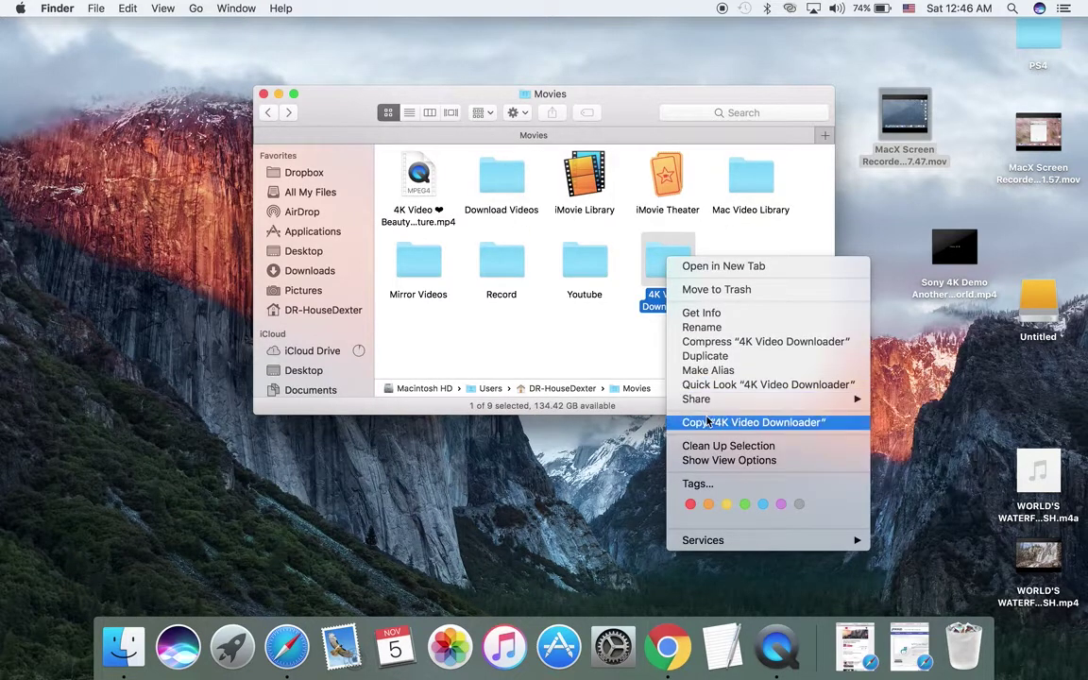
{"action": "left_click", "coordinate": [661, 422]}
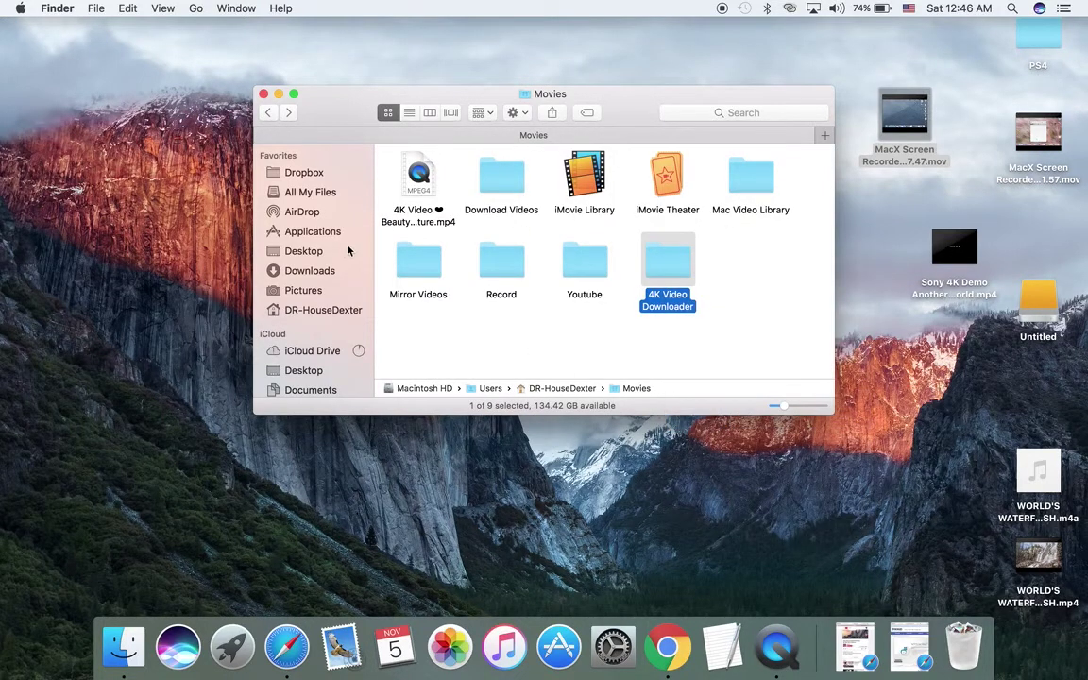
Paste the copied folder into empty space on the Untitled drive.
{"action": "scroll", "coordinate": [288, 360], "scroll_direction": "down", "scroll_amount": 3}
{"action": "left_click", "coordinate": [314, 368]}
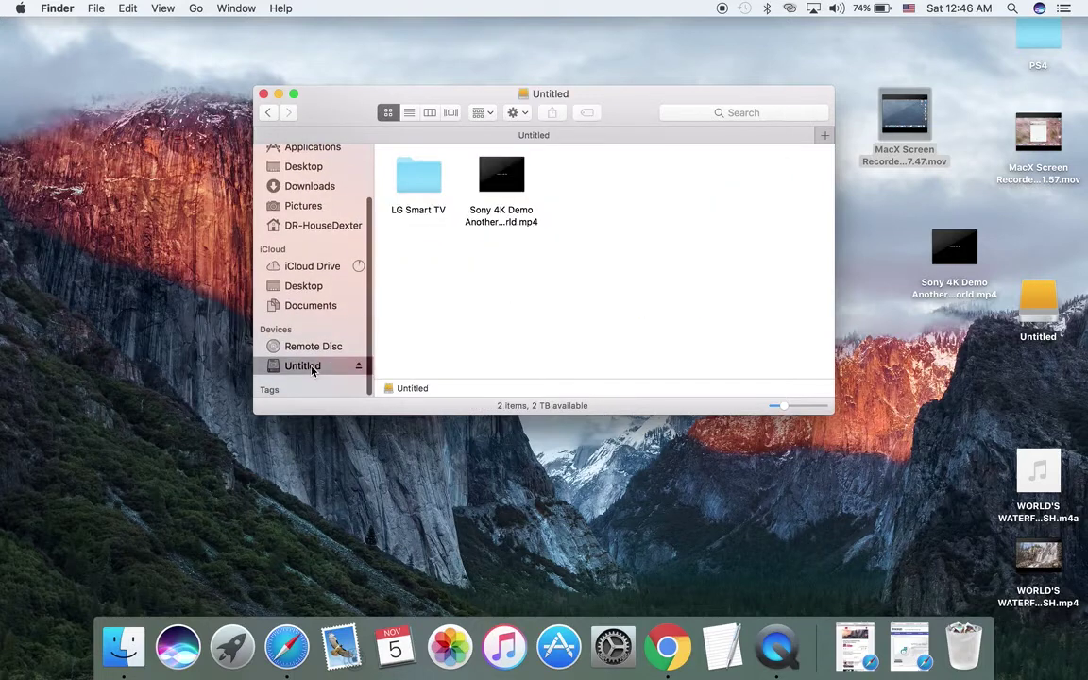
{"action": "right_click", "coordinate": [573, 224]}
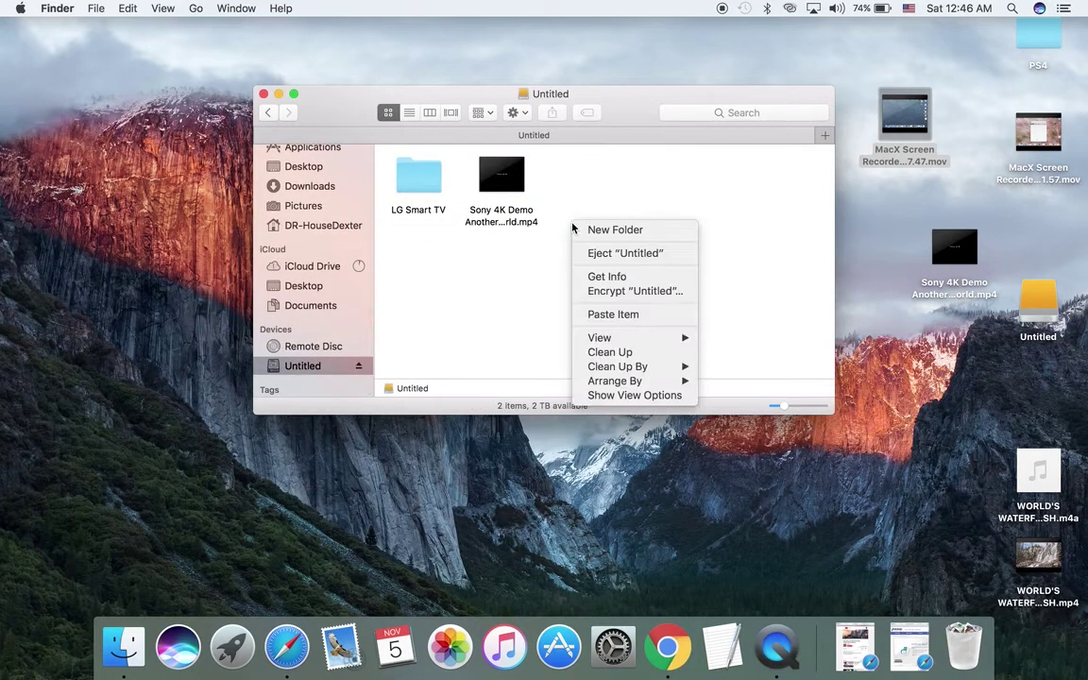
{"action": "left_click", "coordinate": [614, 315]}
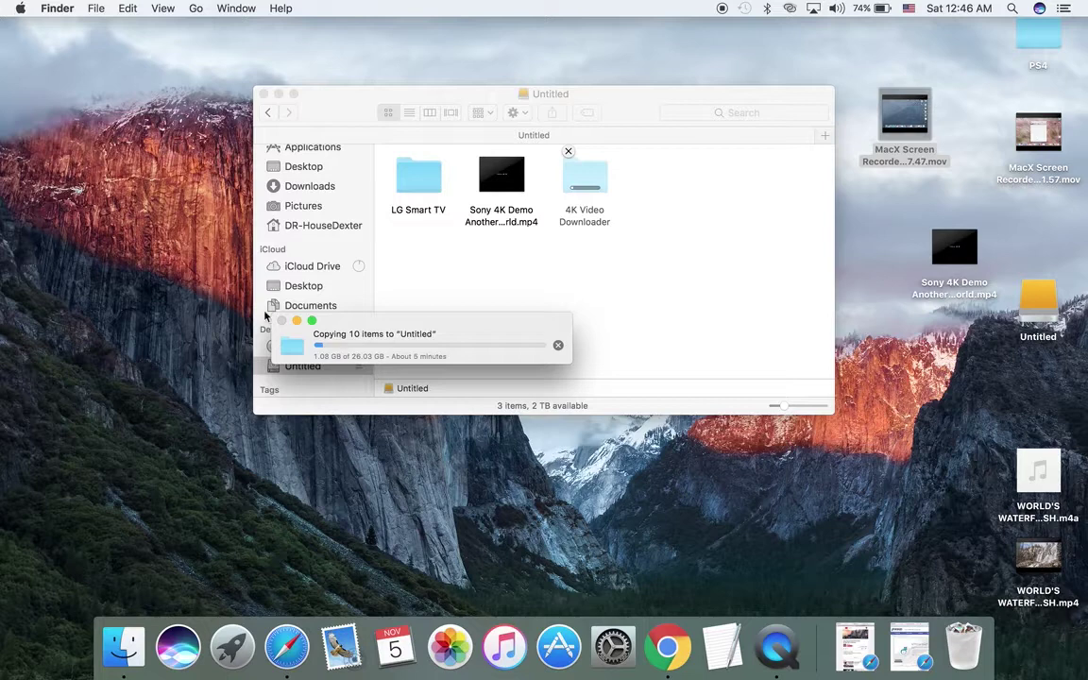
Bring back the Paragon NTFS for Mac cart page in full screen and scroll down.
{"action": "left_click", "coordinate": [911, 661]}
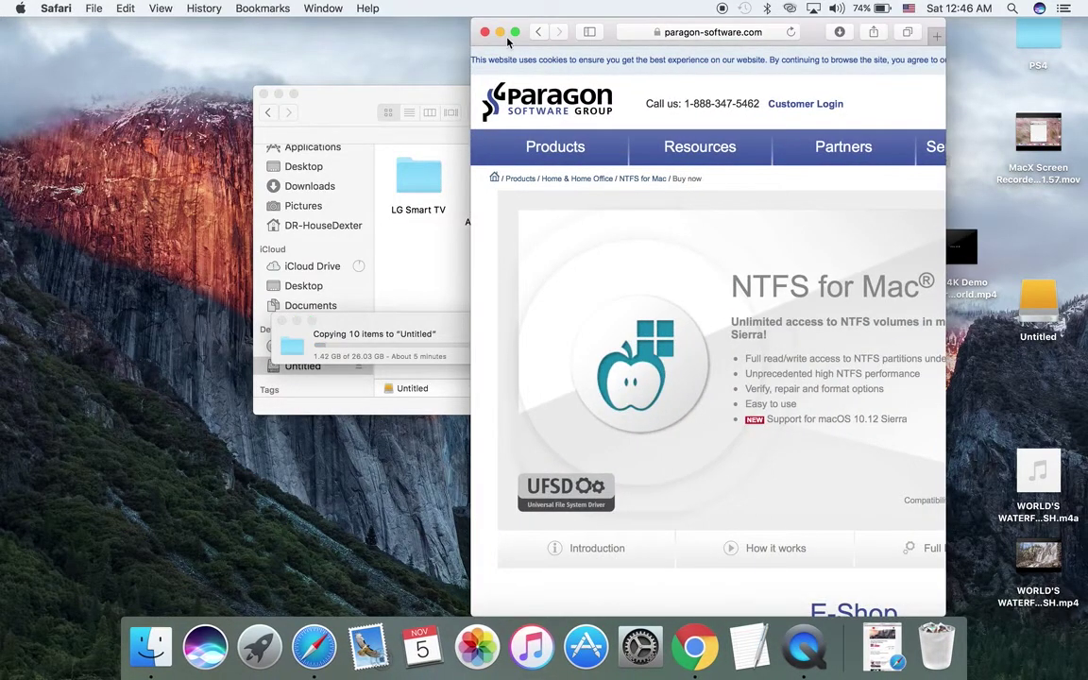
{"action": "left_click", "coordinate": [515, 32]}
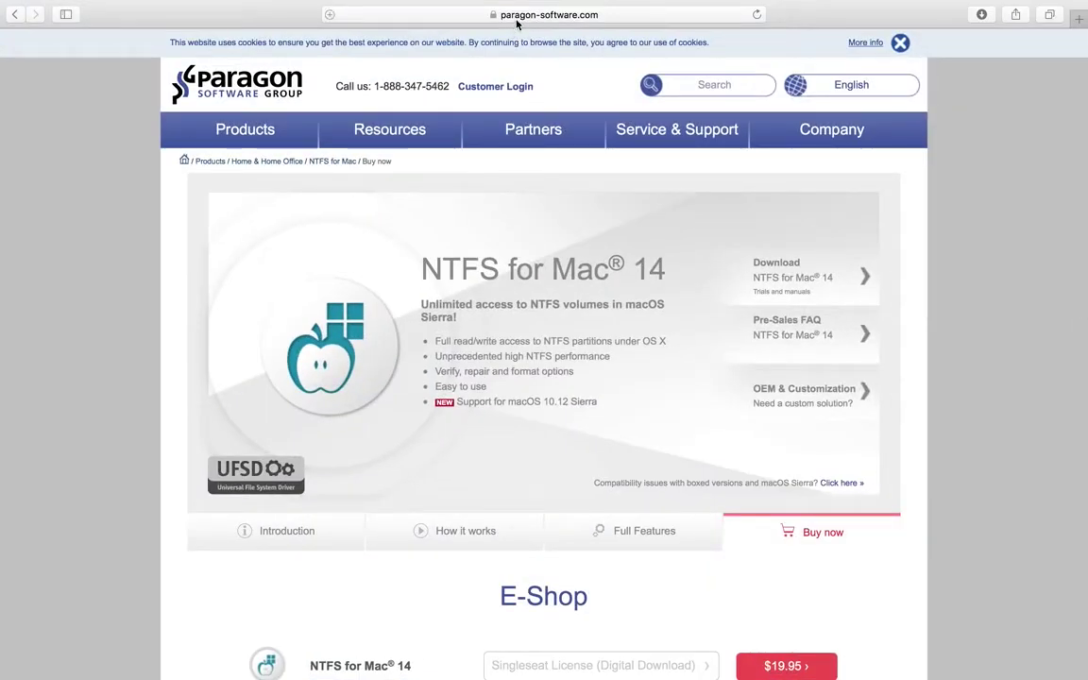
{"action": "mouse_move", "coordinate": [532, 129]}
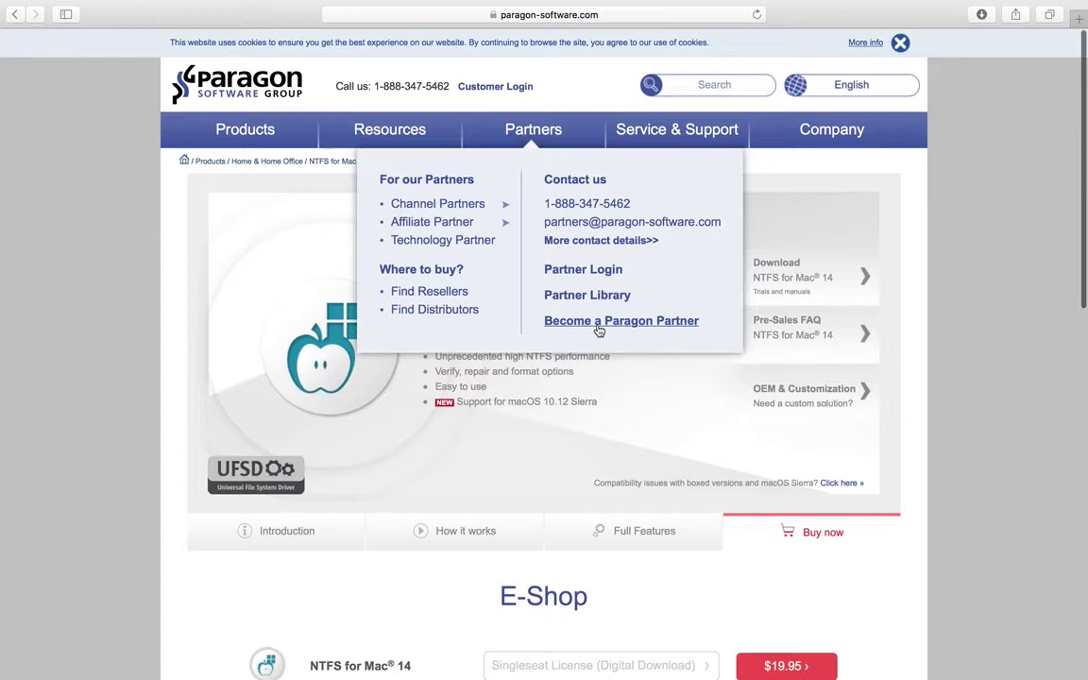
{"action": "scroll", "coordinate": [597, 323], "scroll_direction": "down", "scroll_amount": 1}
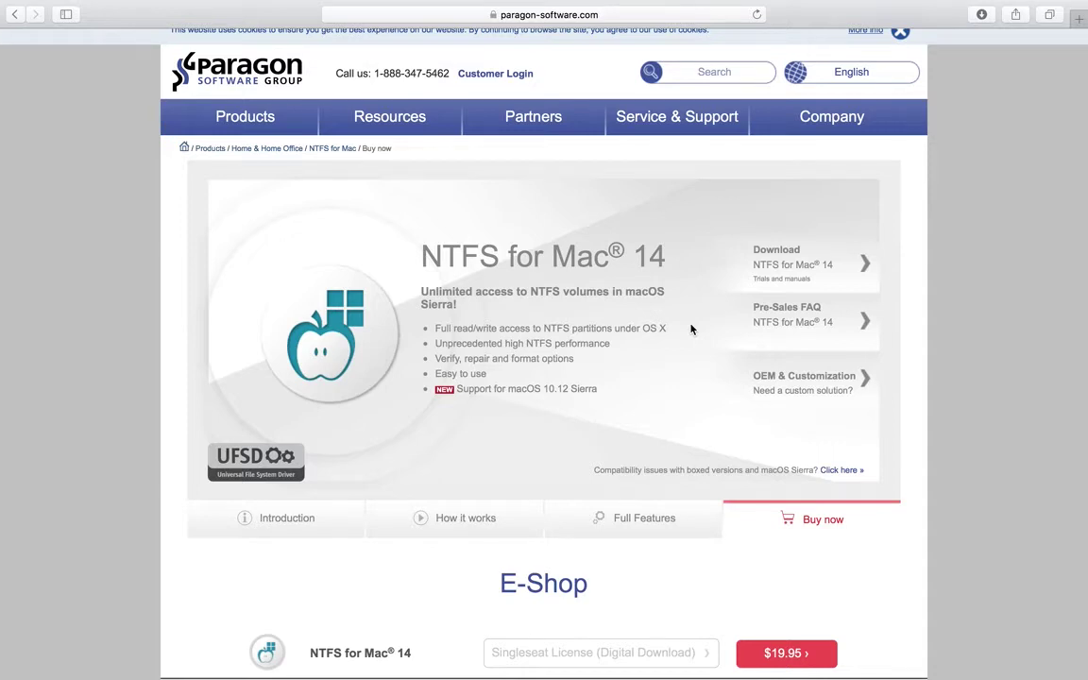
{"action": "scroll", "coordinate": [690, 329], "scroll_direction": "down", "scroll_amount": 5}
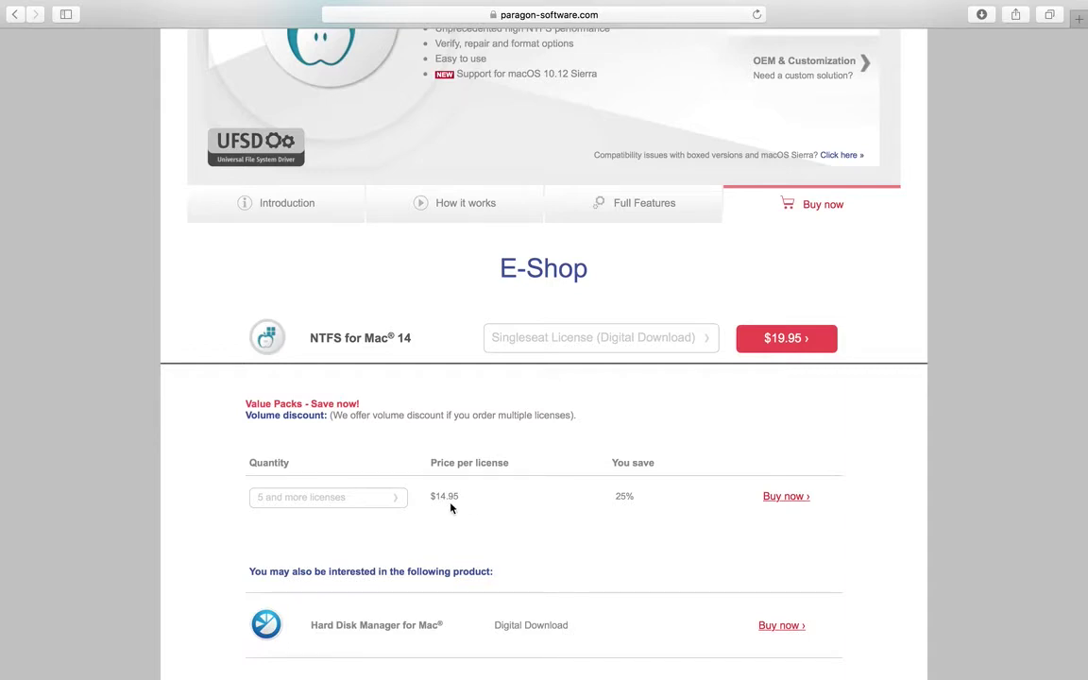
Set the license quantity to 3 to 4 licenses and scroll to the payment fields.
{"action": "left_click", "coordinate": [402, 501]}
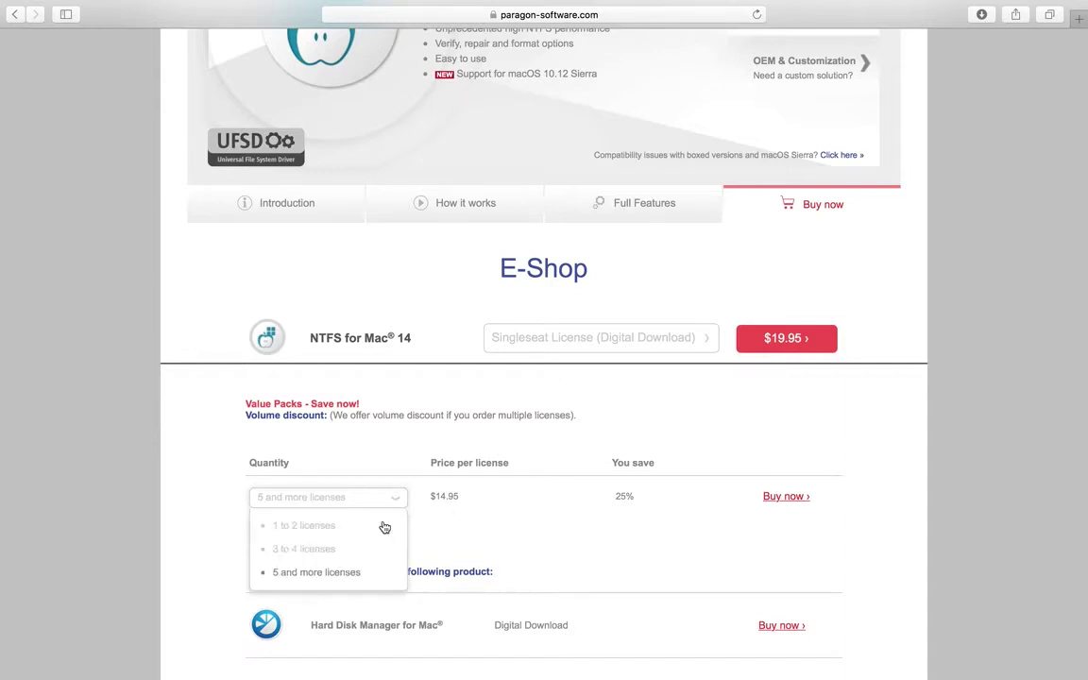
{"action": "left_click", "coordinate": [359, 550]}
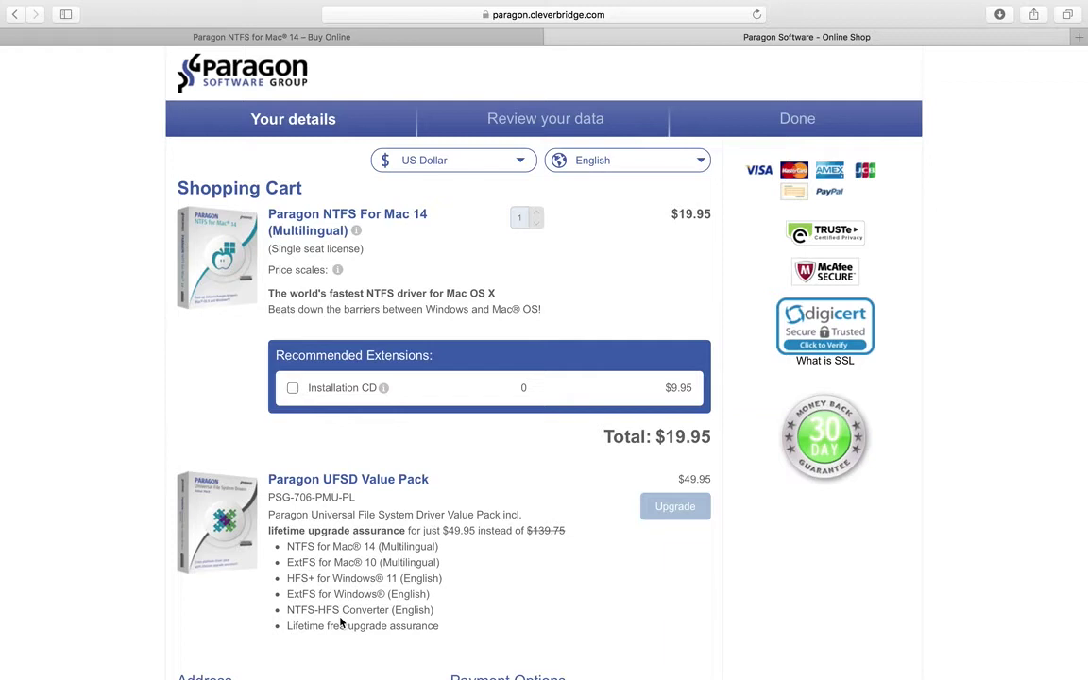
{"action": "scroll", "coordinate": [342, 622], "scroll_direction": "down", "scroll_amount": 2}
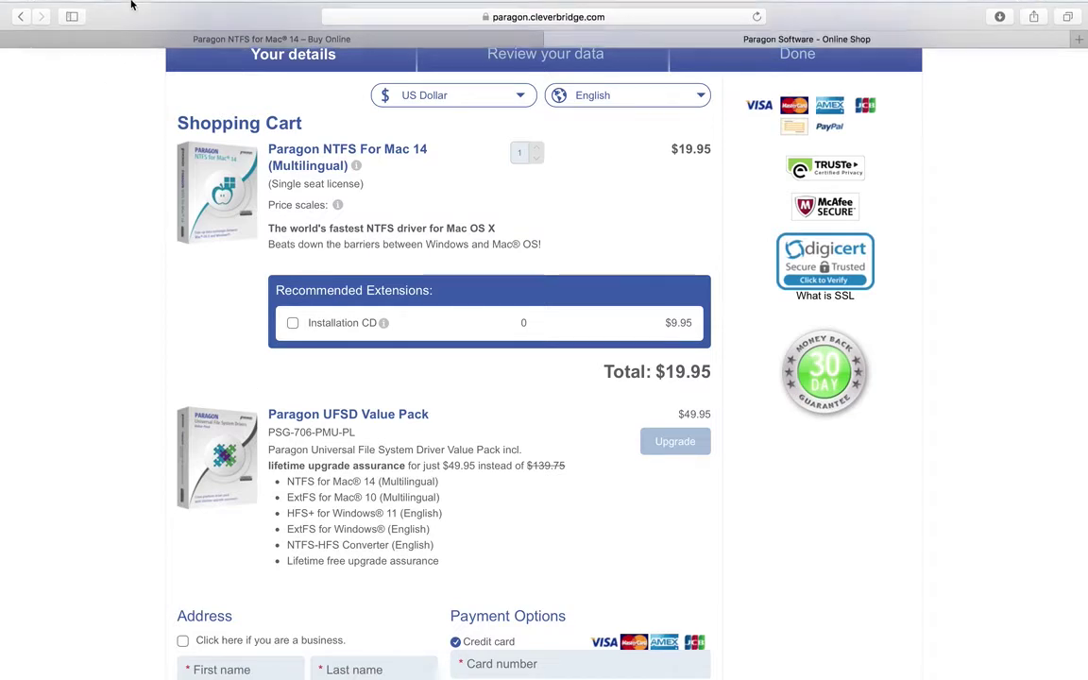
Exit full screen, minimize the Safari cart window, and briefly open then close the App Store.
{"action": "mouse_move", "coordinate": [132, 4]}
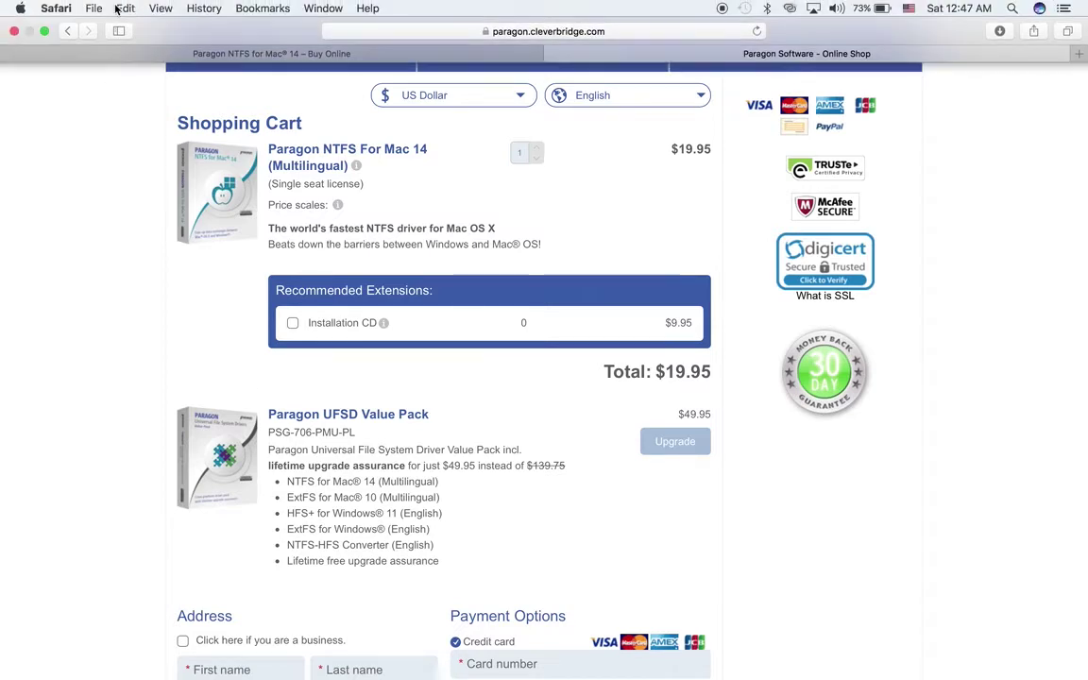
{"action": "left_click", "coordinate": [45, 32]}
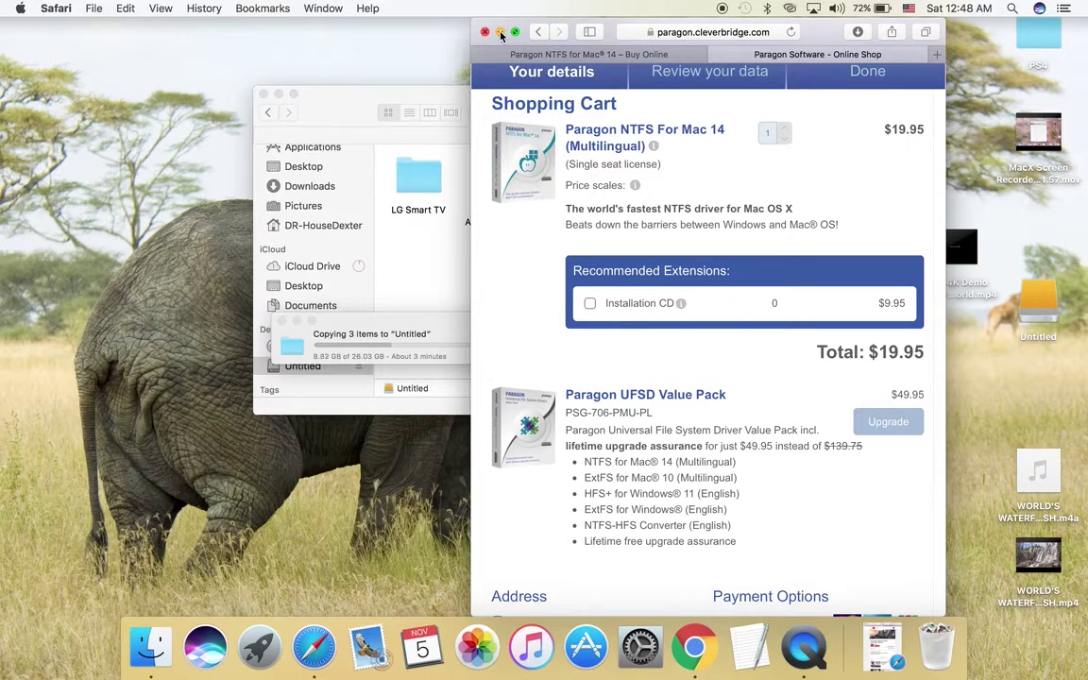
{"action": "left_click", "coordinate": [499, 33]}
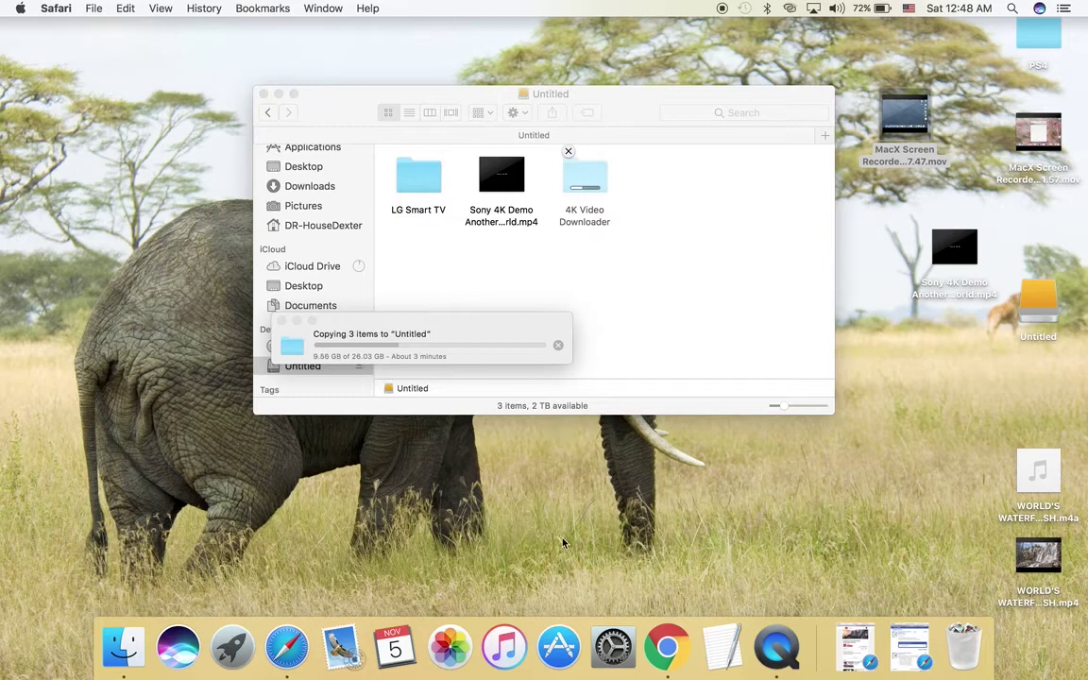
{"action": "left_click", "coordinate": [556, 650]}
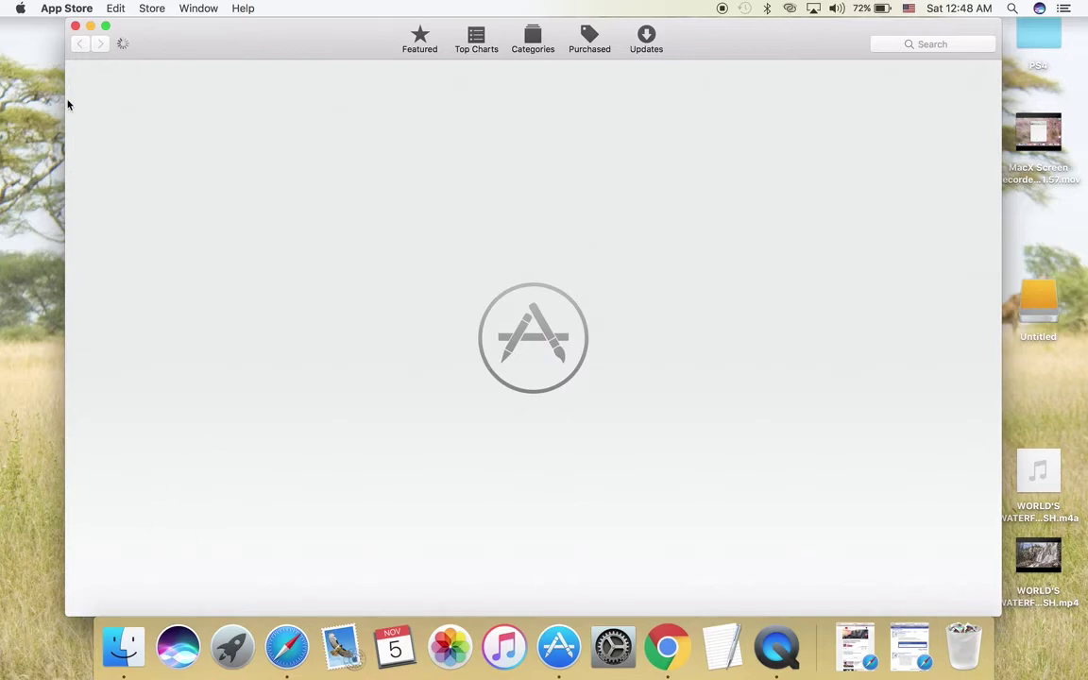
{"action": "left_click", "coordinate": [75, 25]}
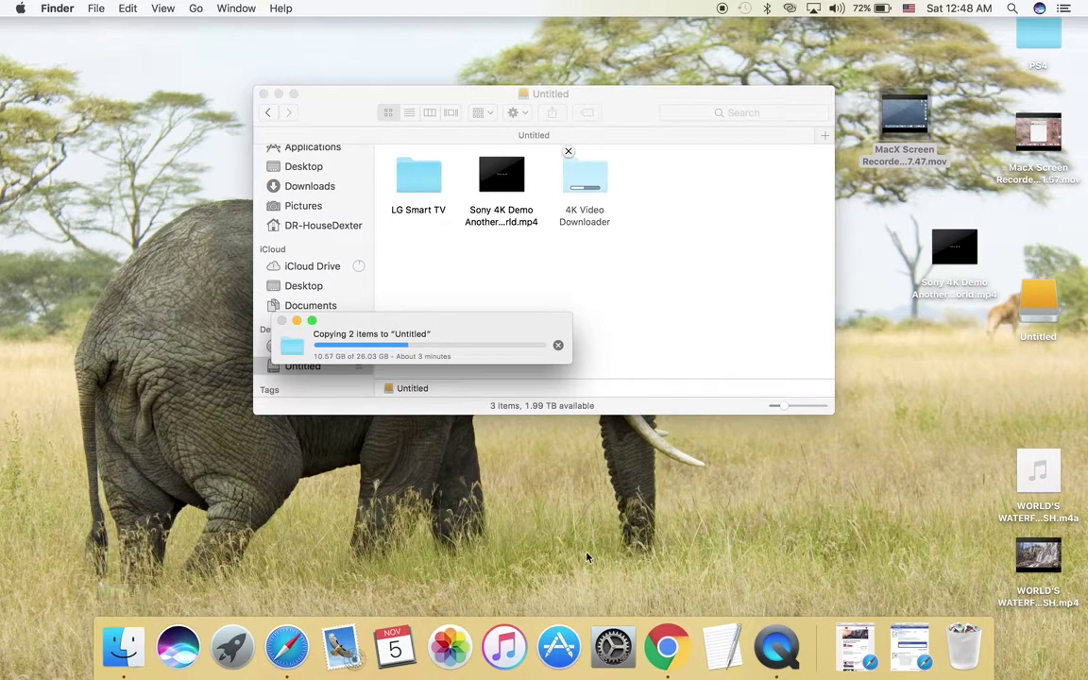
Check the NTFS for Mac OS X pane's 10-Day trial activation in System Preferences, then close it.
{"action": "left_click", "coordinate": [612, 644]}
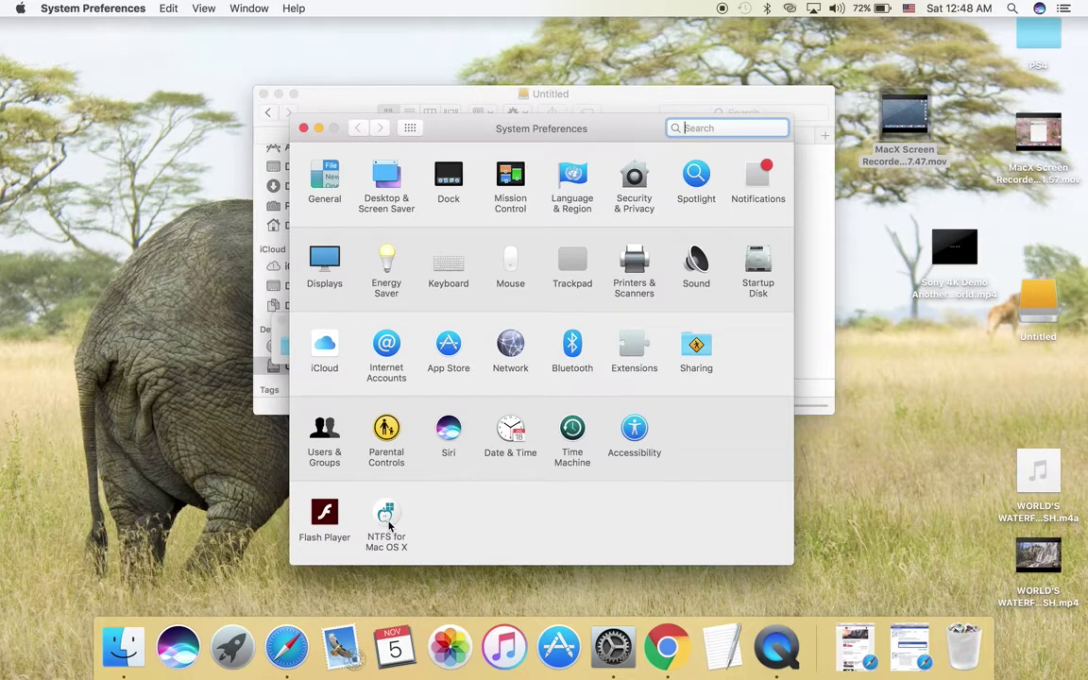
{"action": "left_click", "coordinate": [386, 517]}
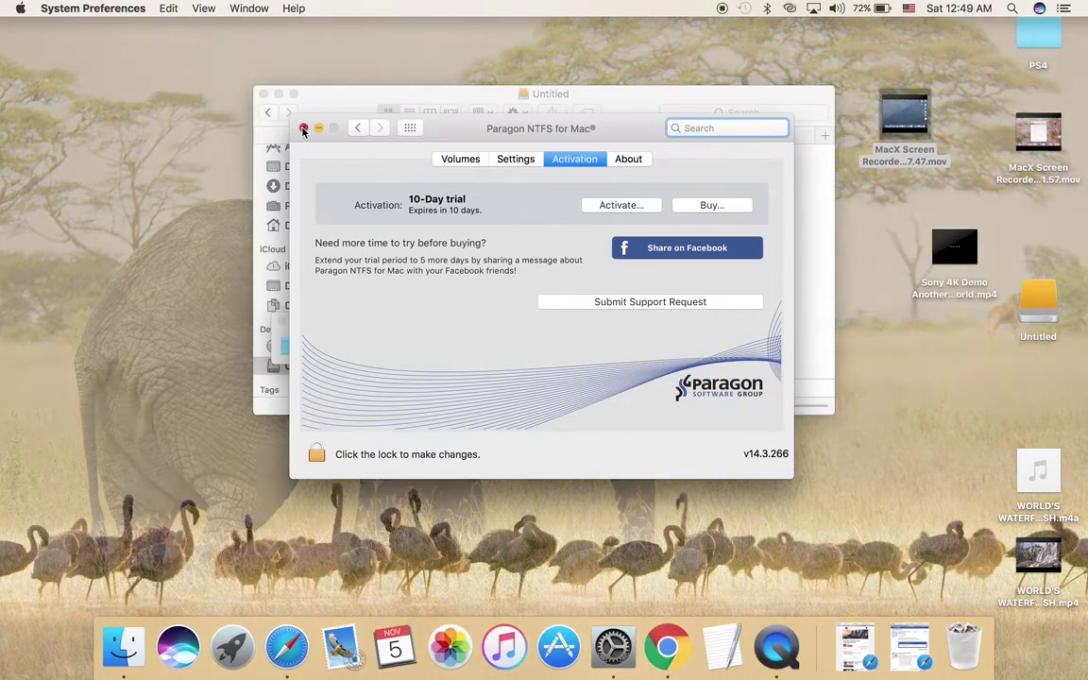
{"action": "left_click", "coordinate": [303, 128]}
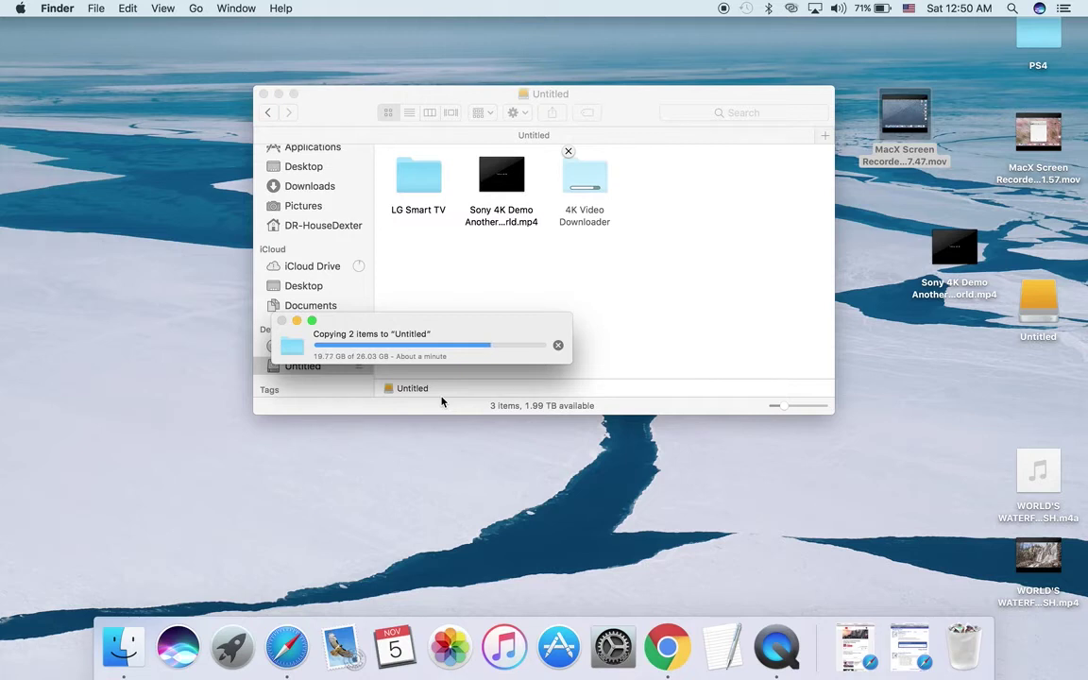
Let the copy to the Untitled drive progress past 20 GB of 26.03 GB.
{"action": "mouse_move", "coordinate": [520, 184]}
{"action": "left_click", "coordinate": [519, 176]}
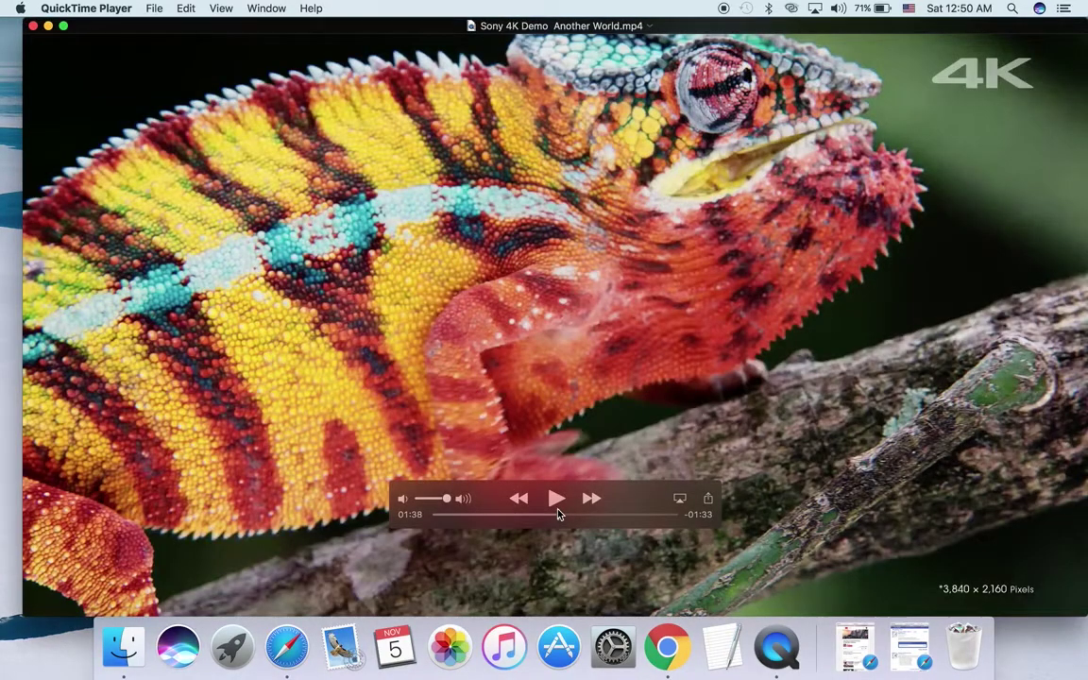
{"action": "left_click", "coordinate": [556, 498]}
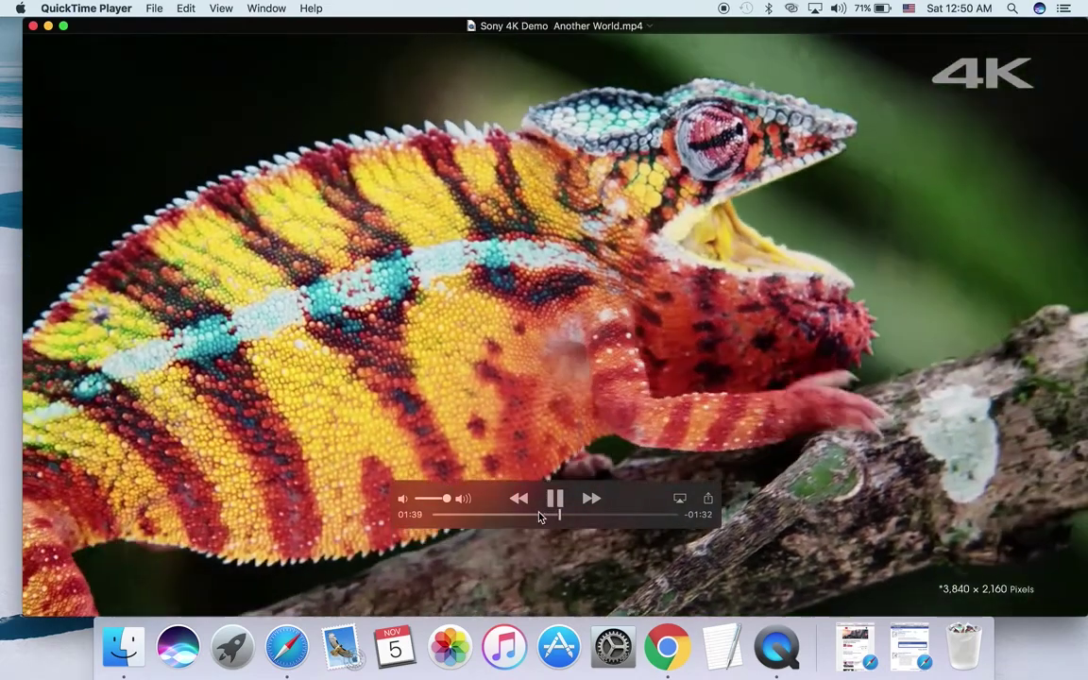
{"action": "left_click", "coordinate": [539, 514]}
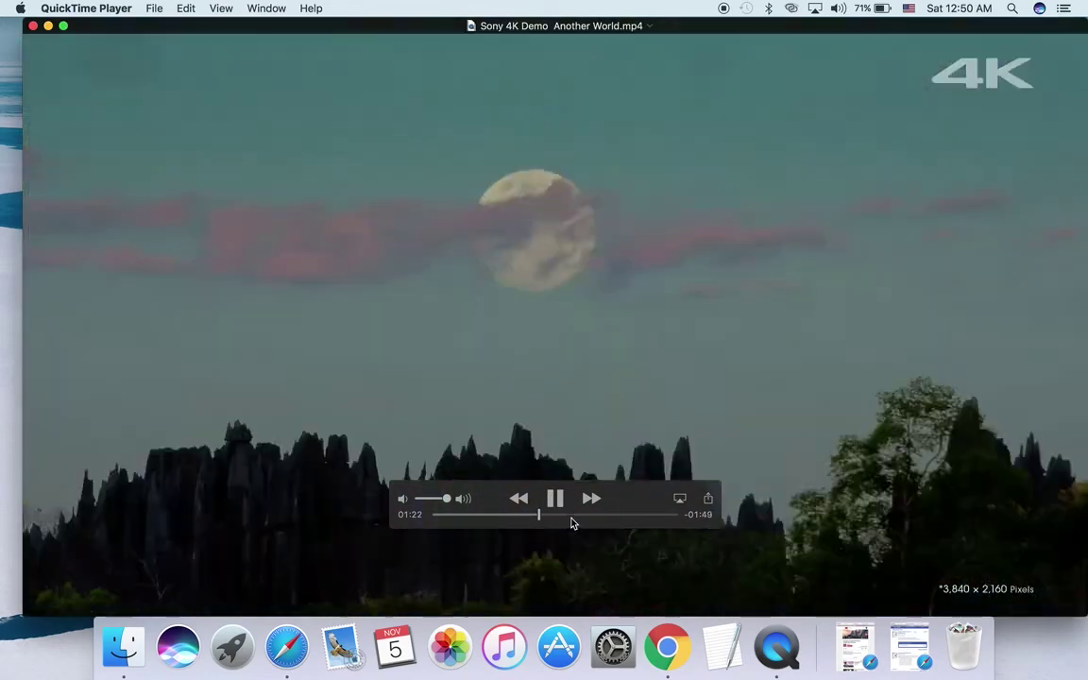
{"action": "left_click", "coordinate": [570, 518]}
{"action": "left_click", "coordinate": [602, 522]}
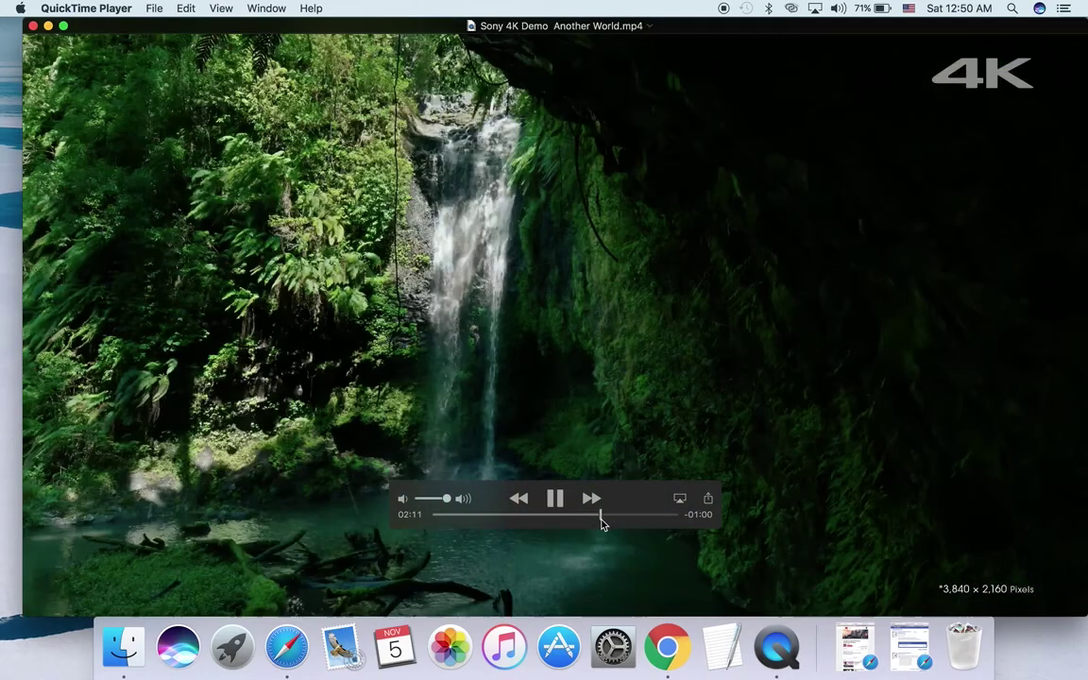
{"action": "left_click", "coordinate": [555, 497]}
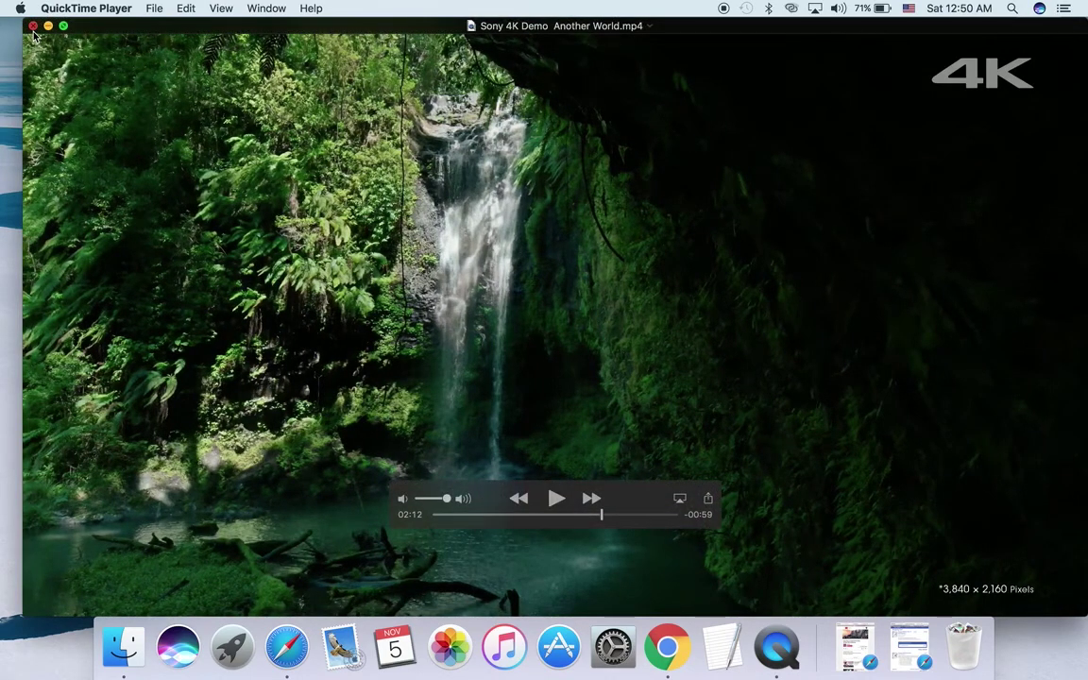
{"action": "left_click", "coordinate": [33, 26]}
Select the 4K Video Downloader folder, move the drive window higher, and restore the Paragon cart.
{"action": "left_click", "coordinate": [566, 278]}
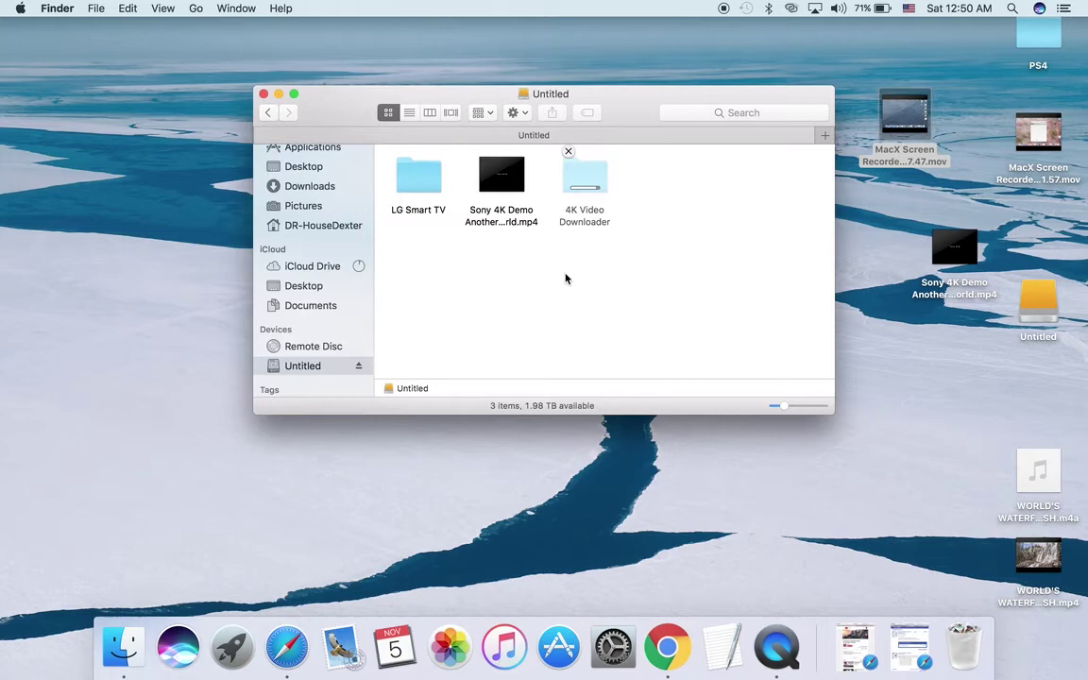
{"action": "left_click", "coordinate": [598, 187]}
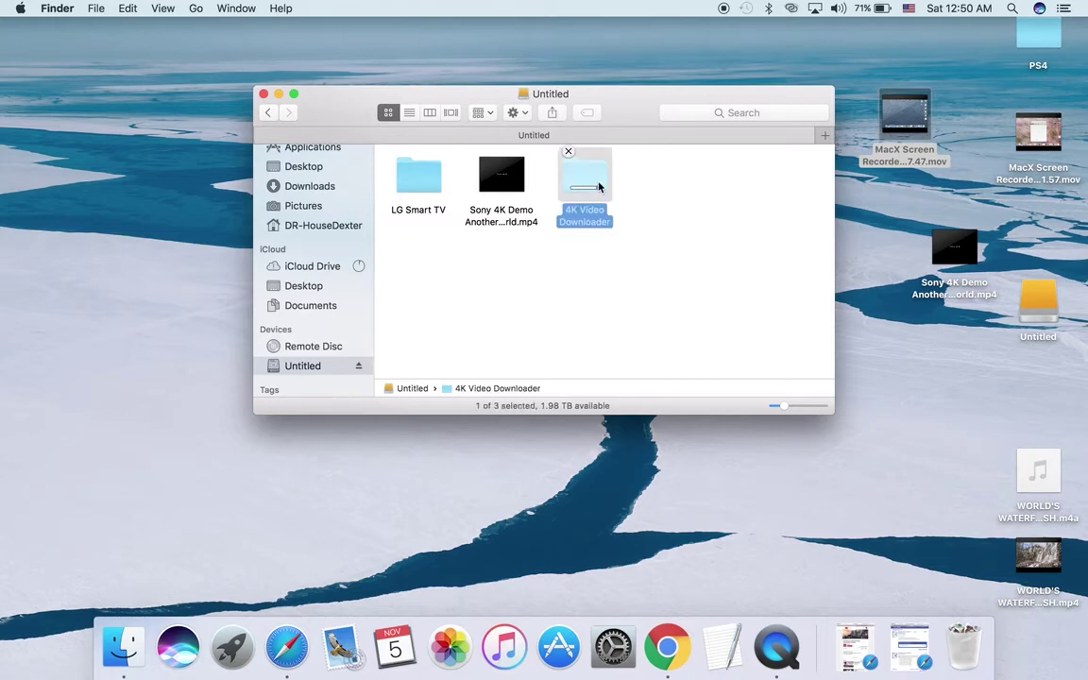
{"action": "left_click_drag", "start_coordinate": [562, 96], "coordinate": [681, 59]}
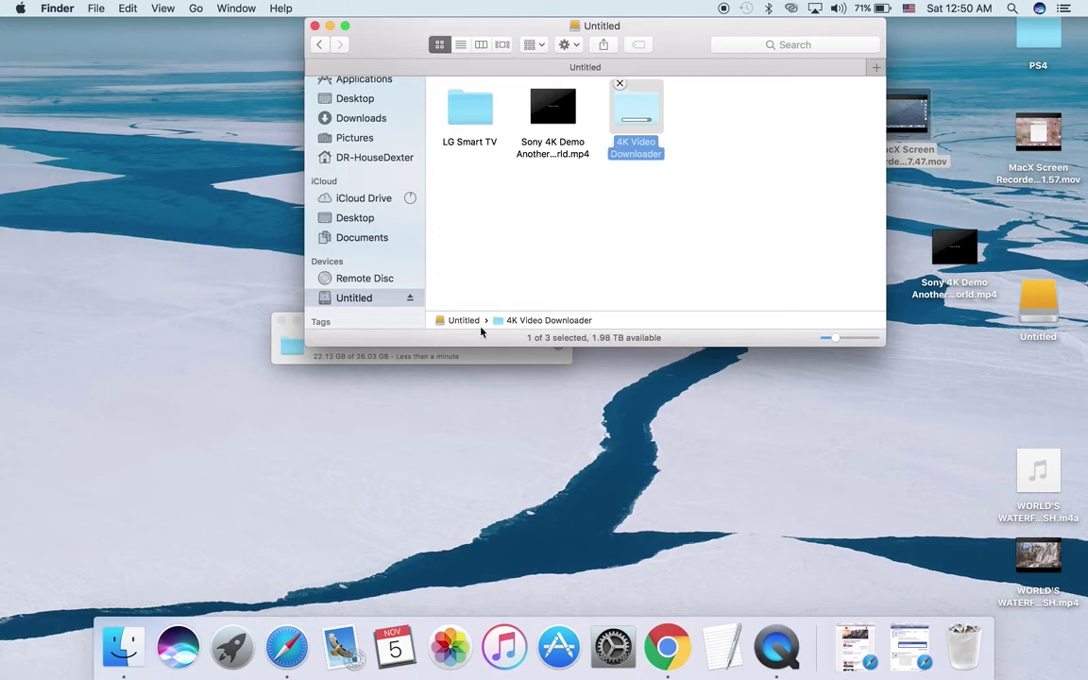
{"action": "left_click", "coordinate": [483, 356]}
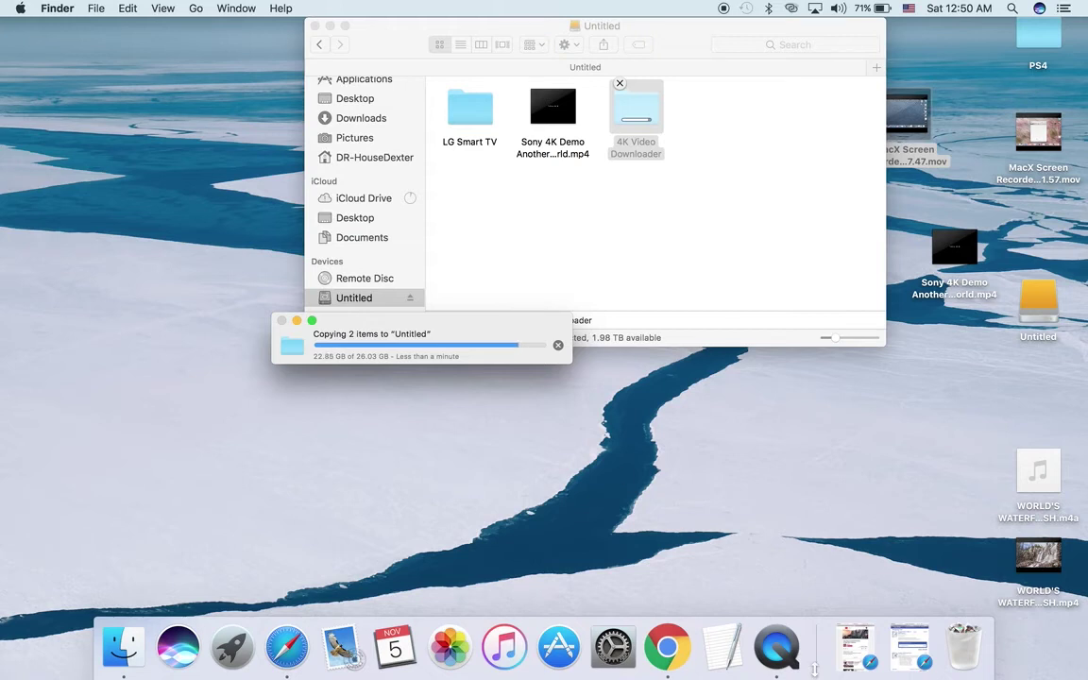
{"action": "left_click", "coordinate": [904, 650]}
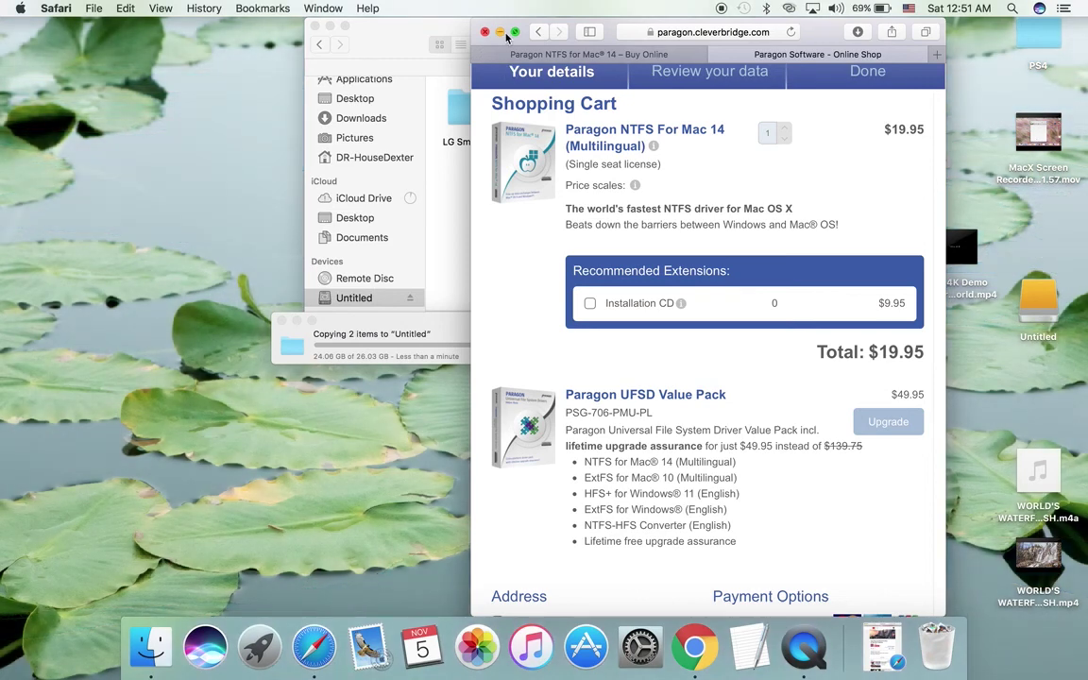
Minimize the Paragon cart window, restore it, then minimize it again to reveal the drive.
{"action": "left_click", "coordinate": [499, 32]}
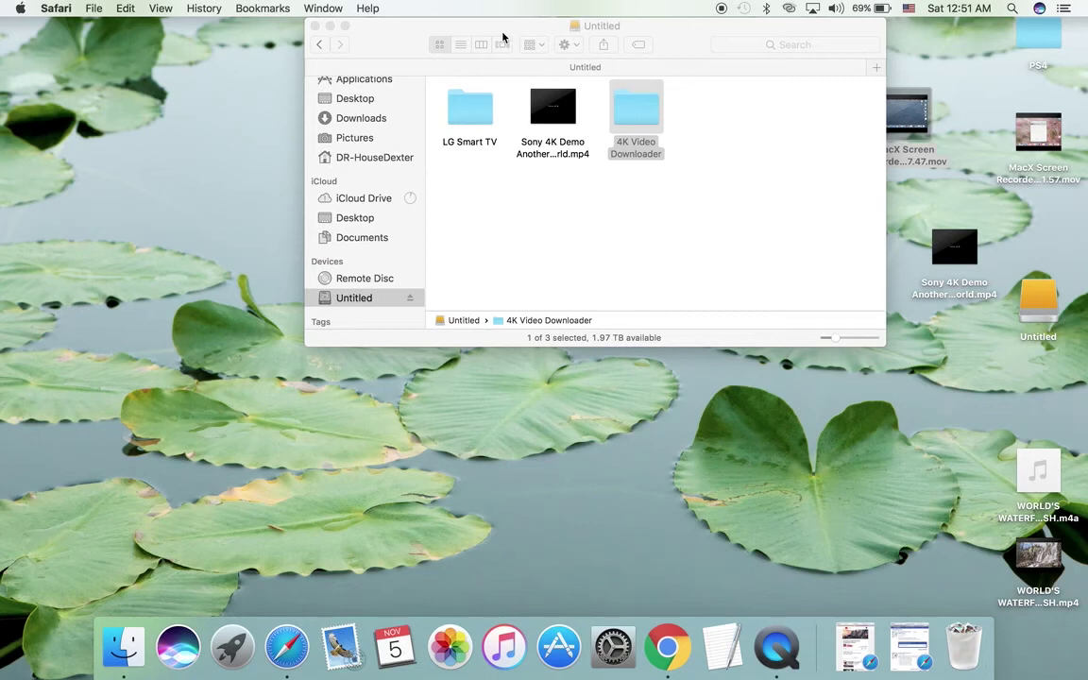
{"action": "left_click", "coordinate": [907, 674]}
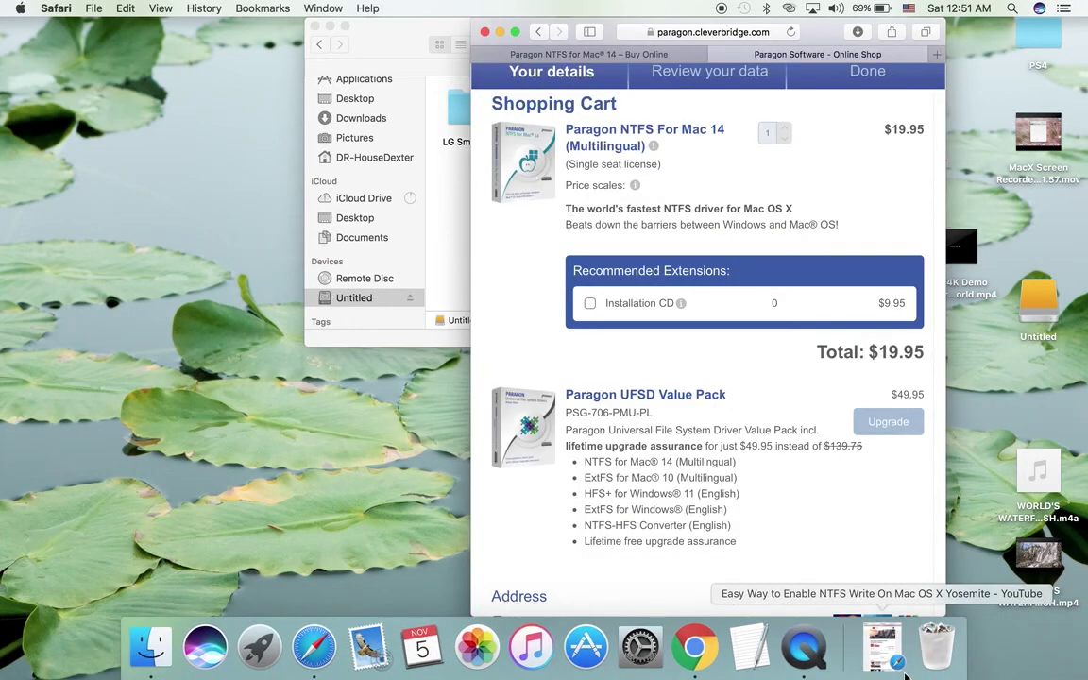
{"action": "left_click", "coordinate": [447, 612]}
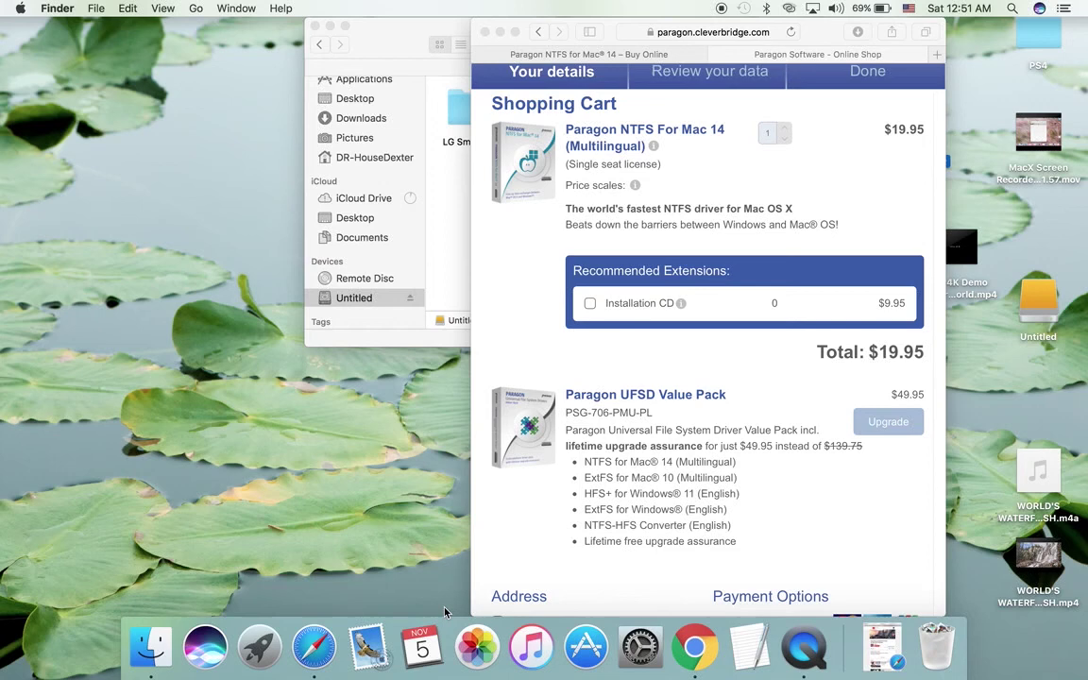
{"action": "left_click", "coordinate": [501, 33]}
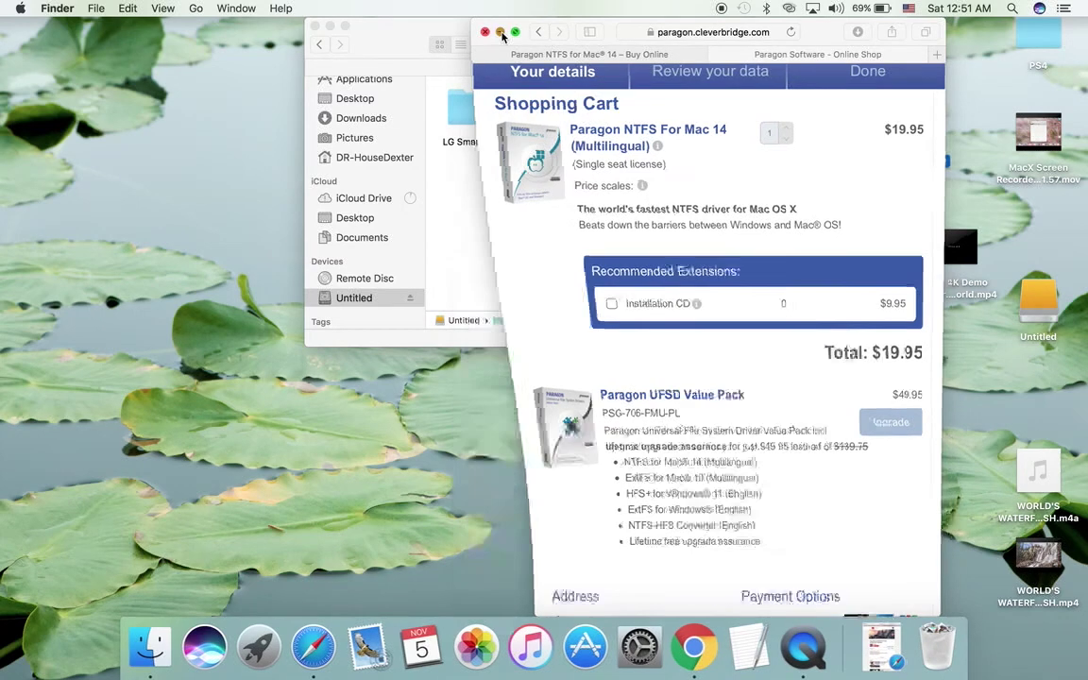
Check the 11 videos in 4K Video Downloader, then view Untitled's info: Windows NT Filesystem, 1.97 TB free.
{"action": "double_click", "coordinate": [637, 106]}
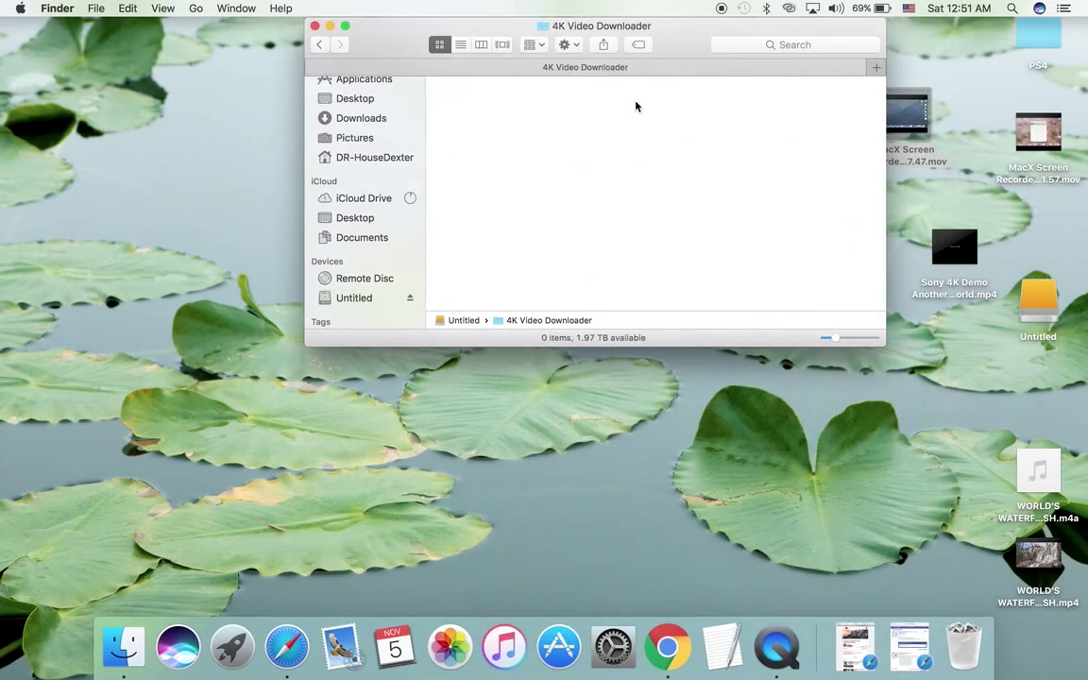
{"action": "left_click", "coordinate": [321, 44]}
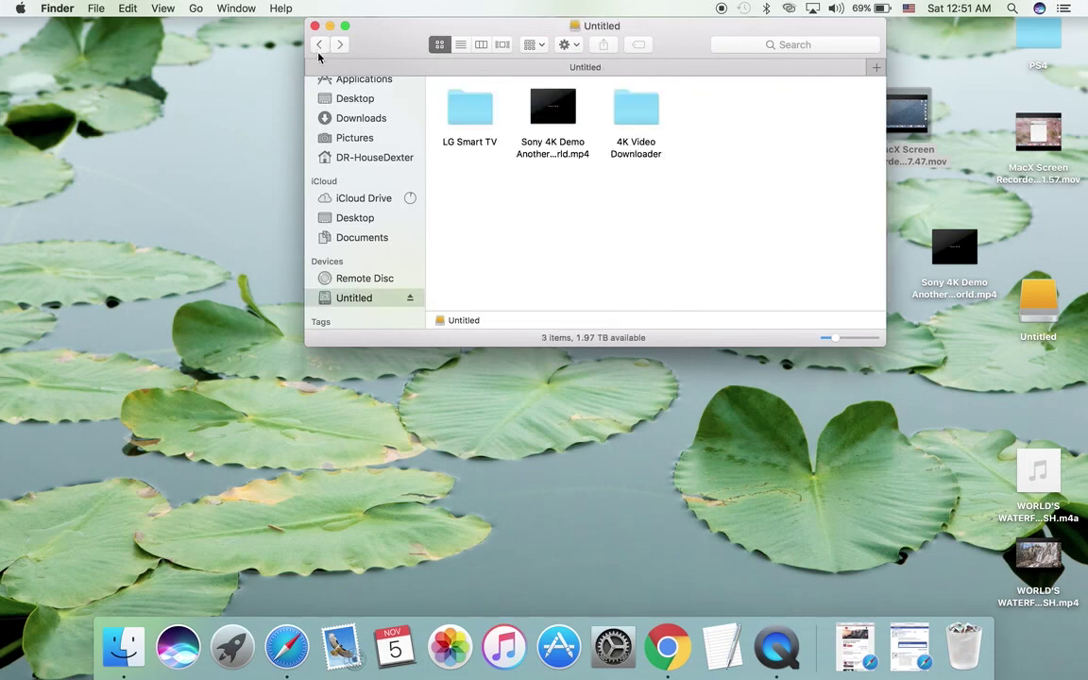
{"action": "right_click", "coordinate": [329, 296]}
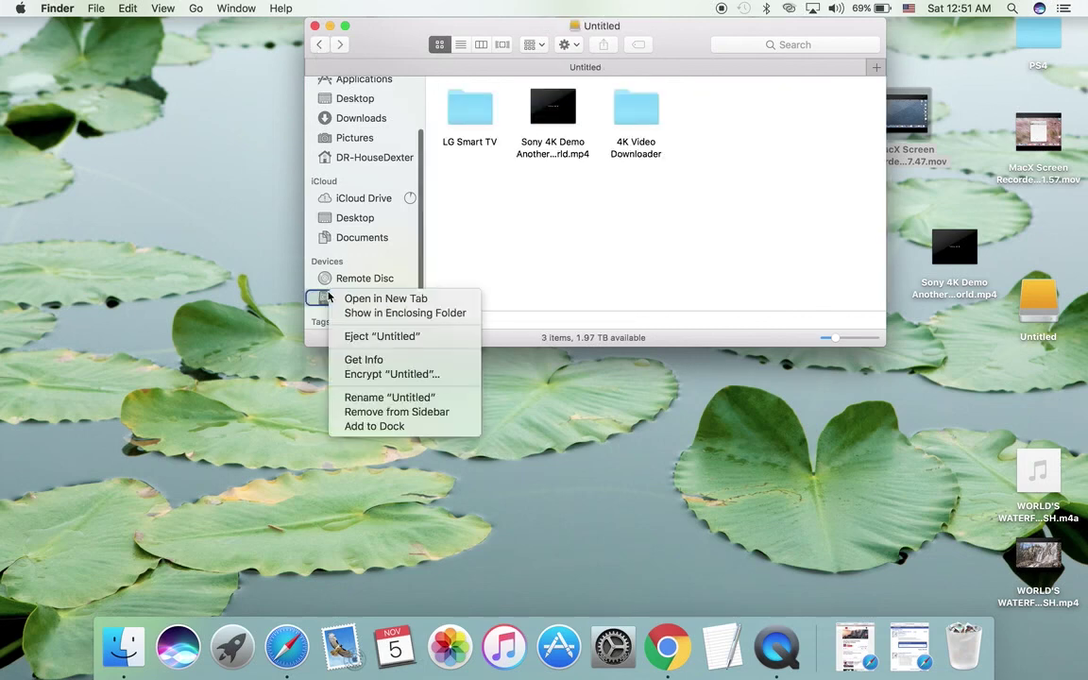
{"action": "left_click", "coordinate": [364, 362]}
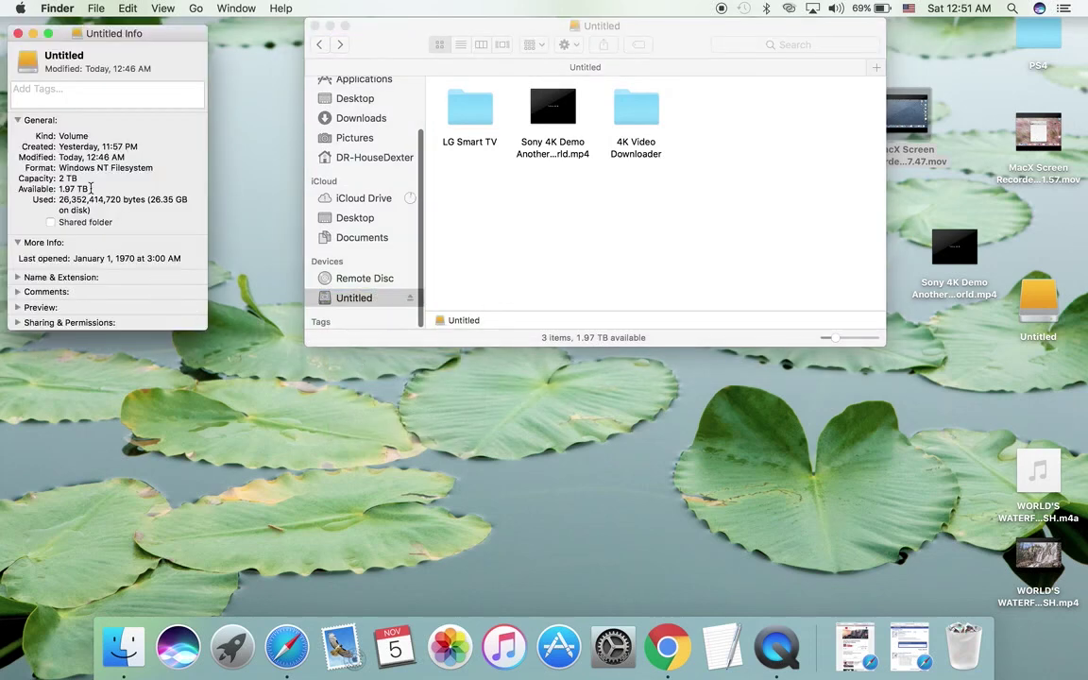